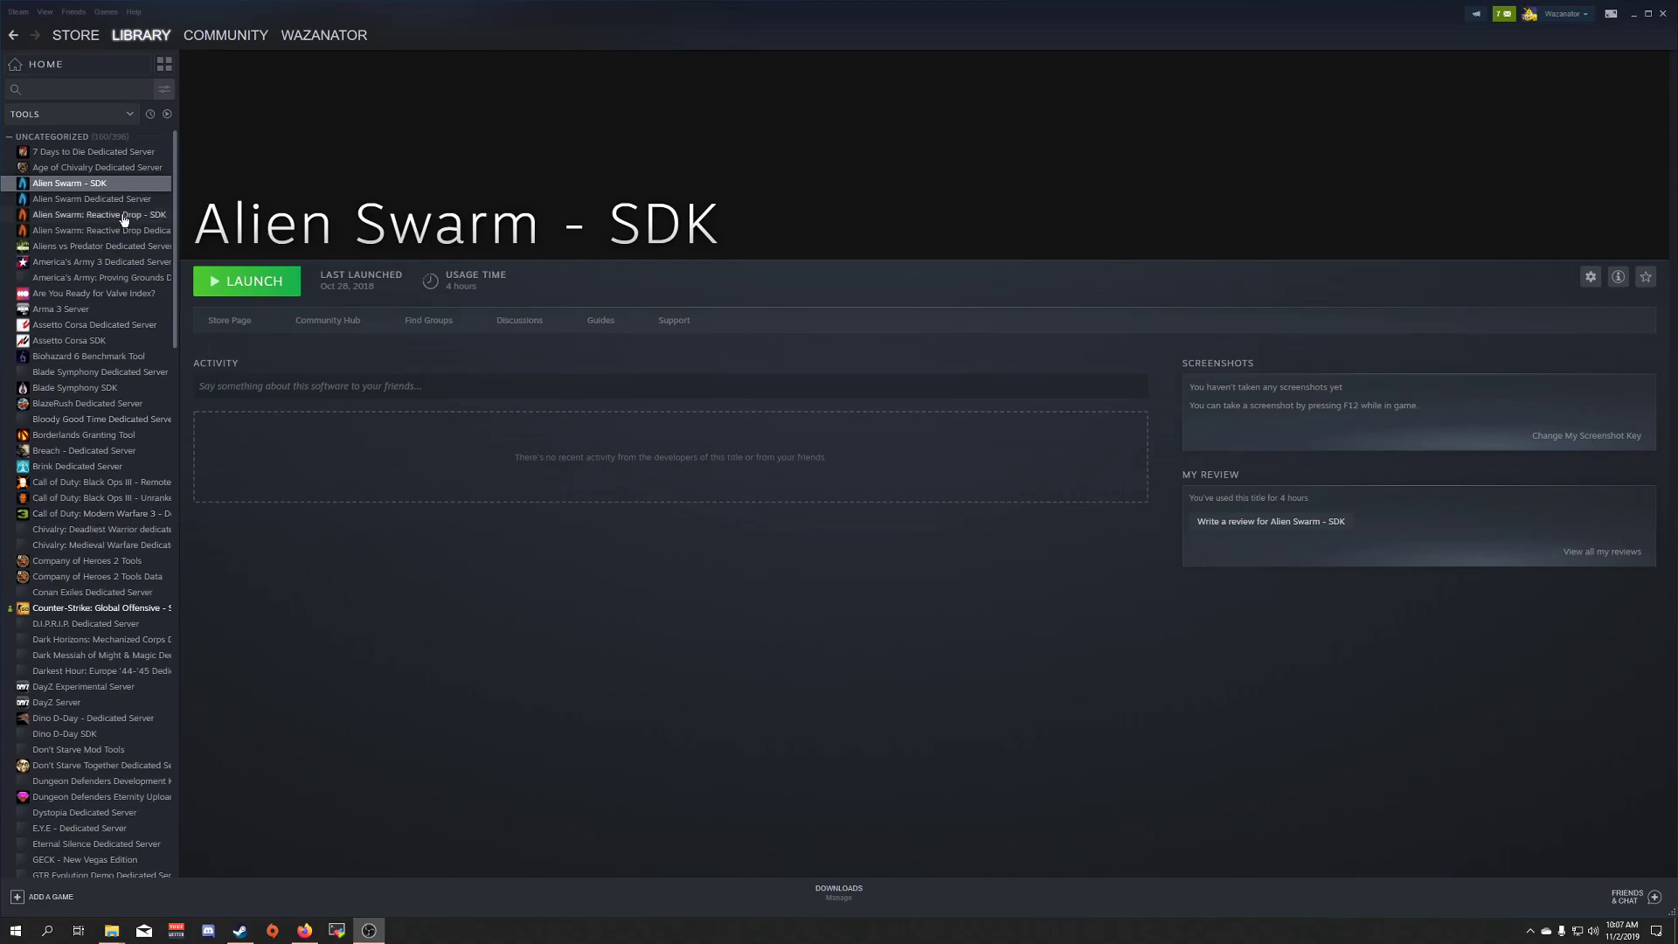
Show the Source SDK Base 2013 Singleplayer page in the TOOLS-filtered library sidebar.
click(103, 114)
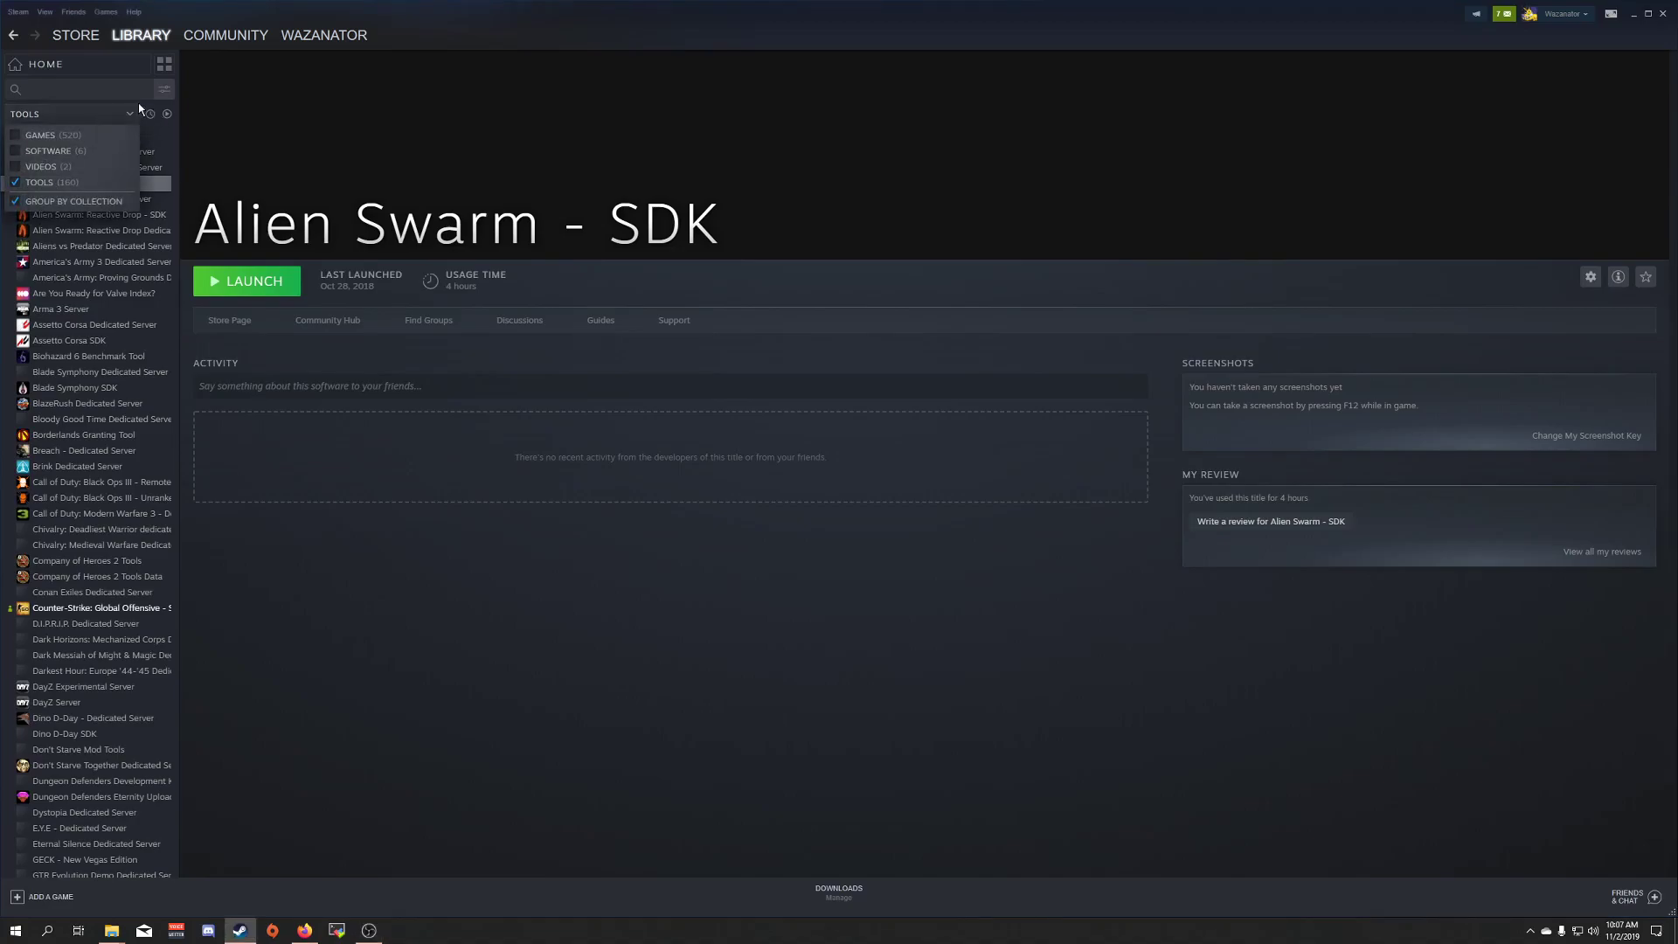
click(131, 115)
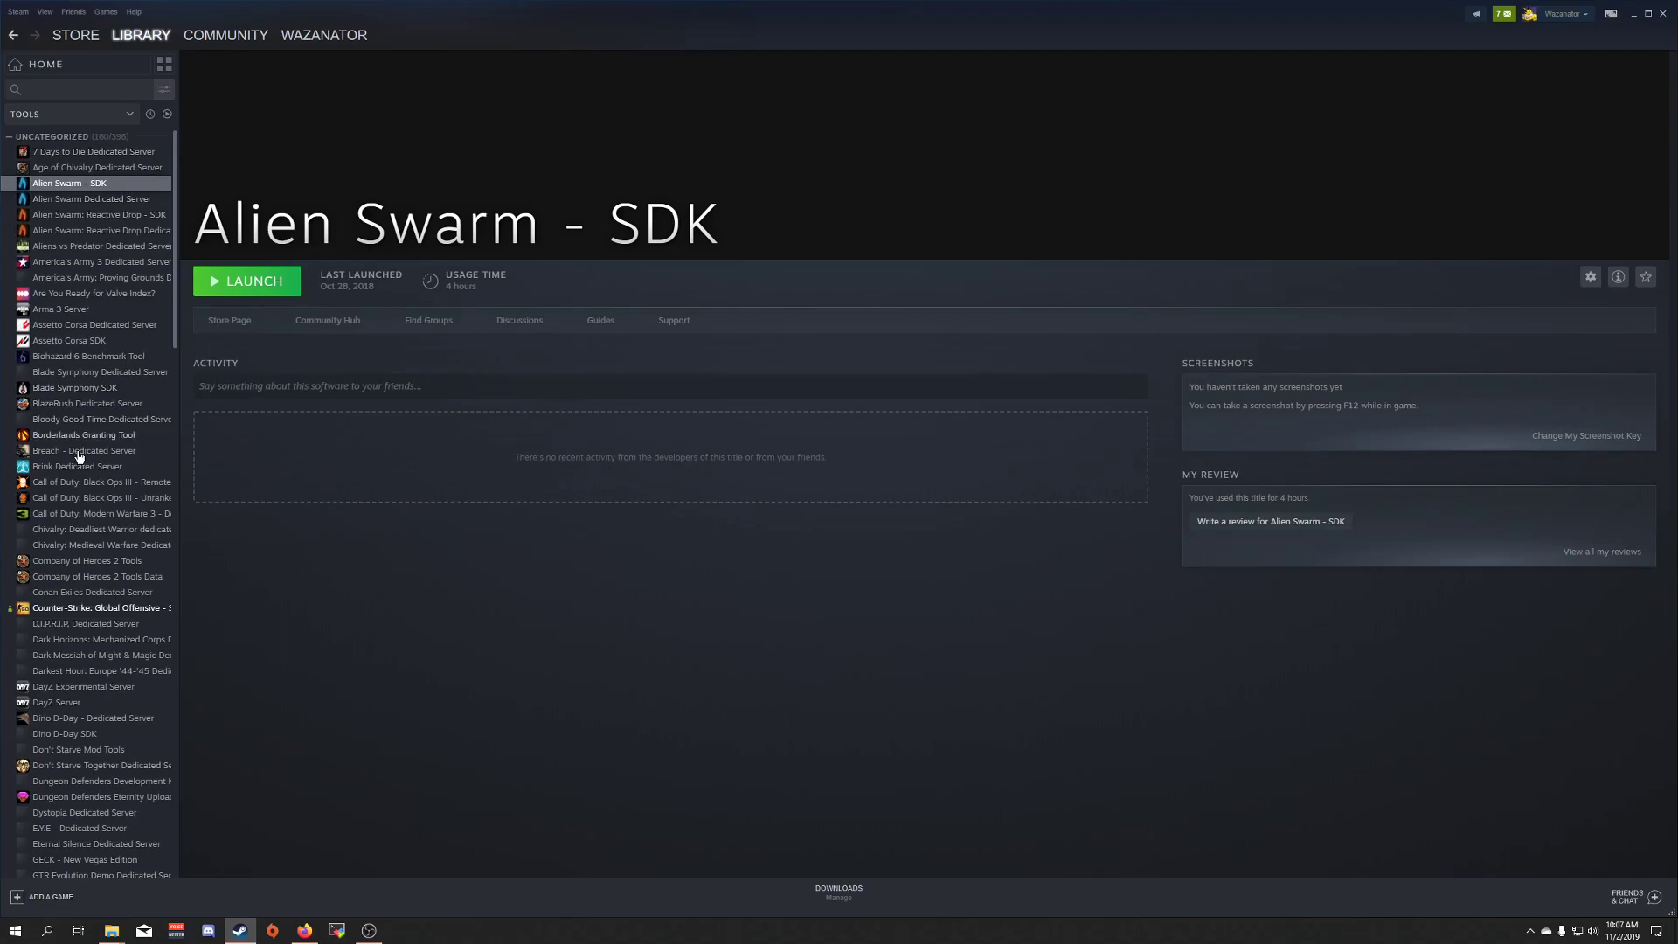
scroll(97, 462, down, 10)
scroll(97, 461, down, 10)
scroll(97, 461, down, 8)
scroll(105, 525, down, 6)
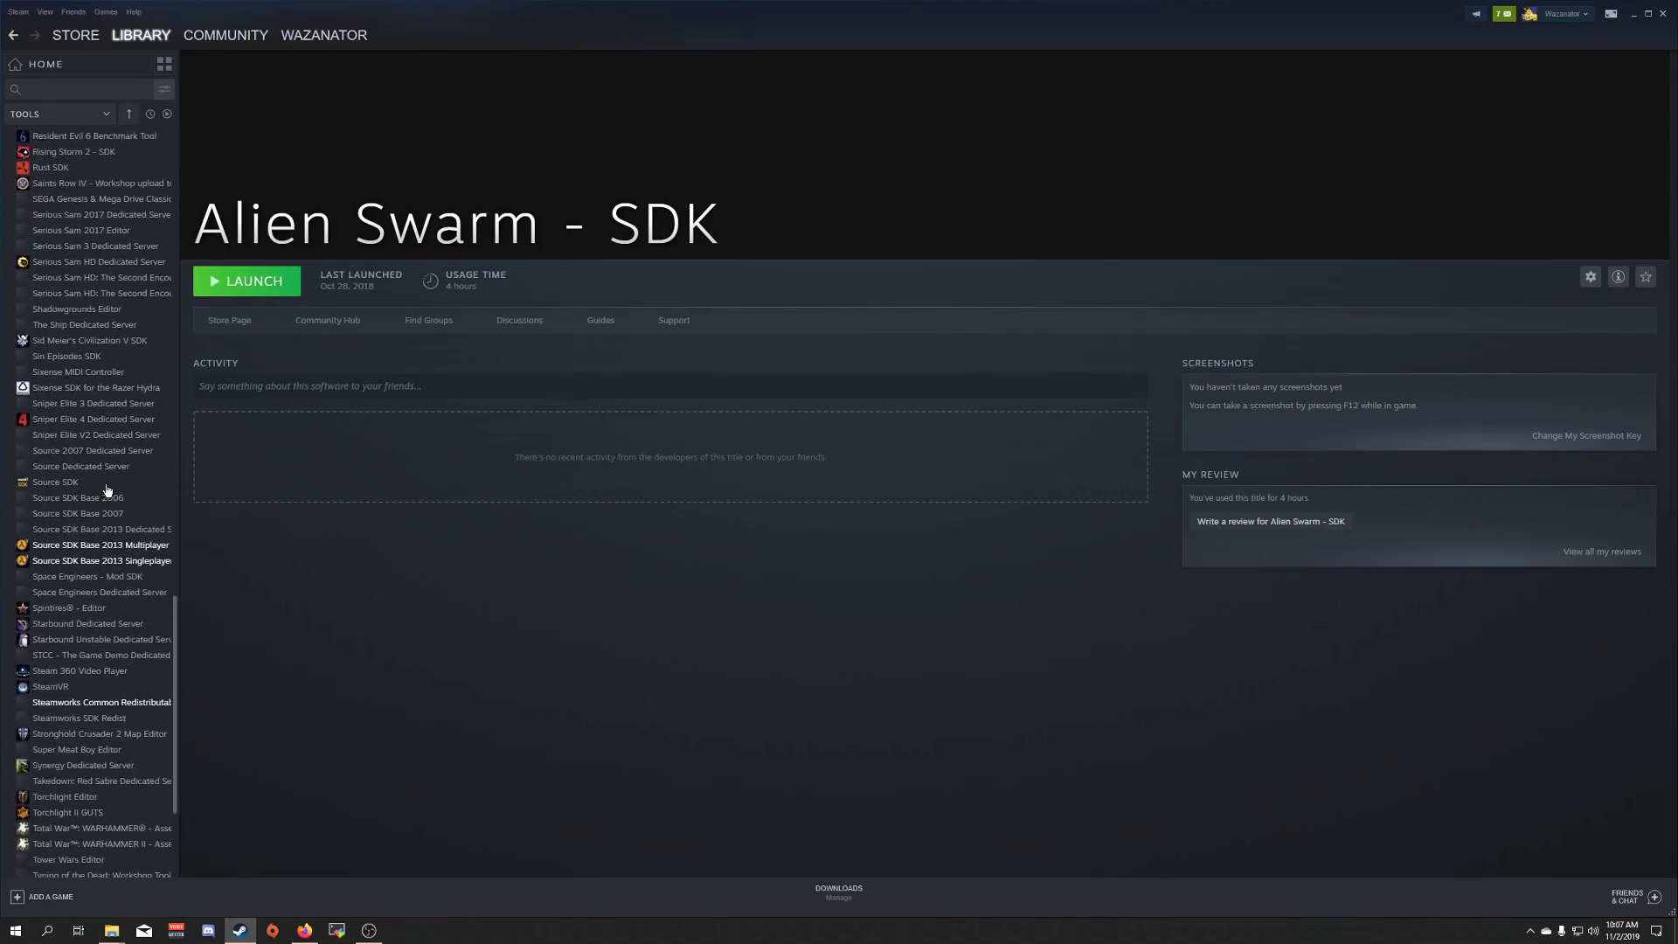
click(114, 560)
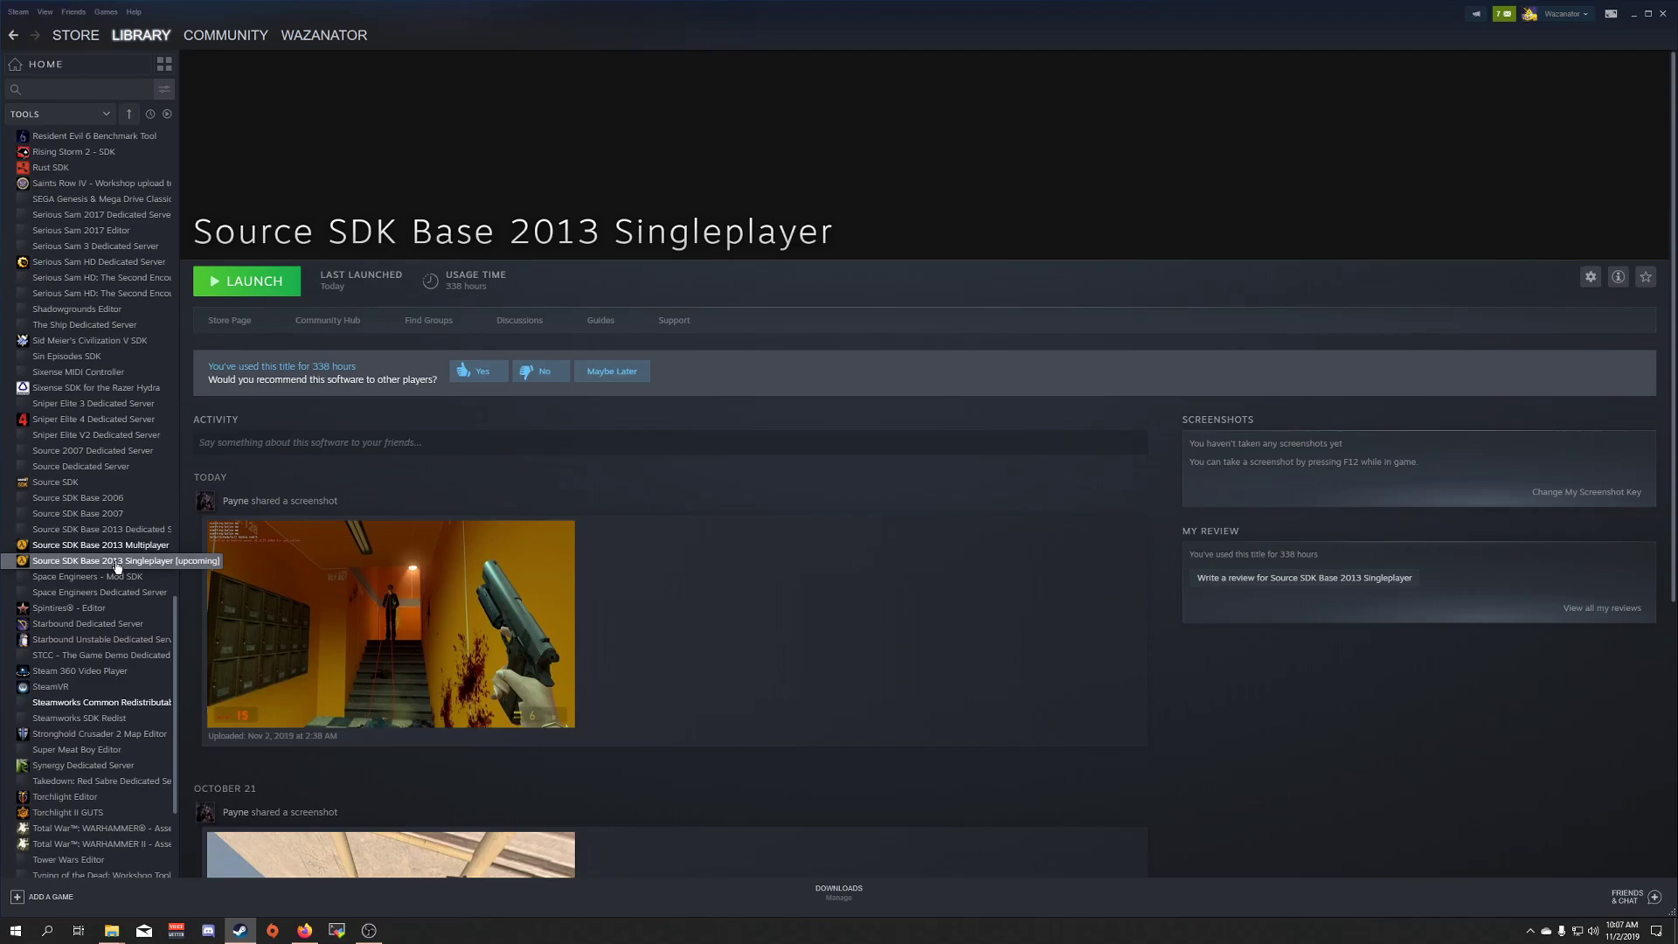
Pick the upcoming beta branch in Source SDK Base 2013 Singleplayer's properties, then bring Firefox forward.
right_click(116, 561)
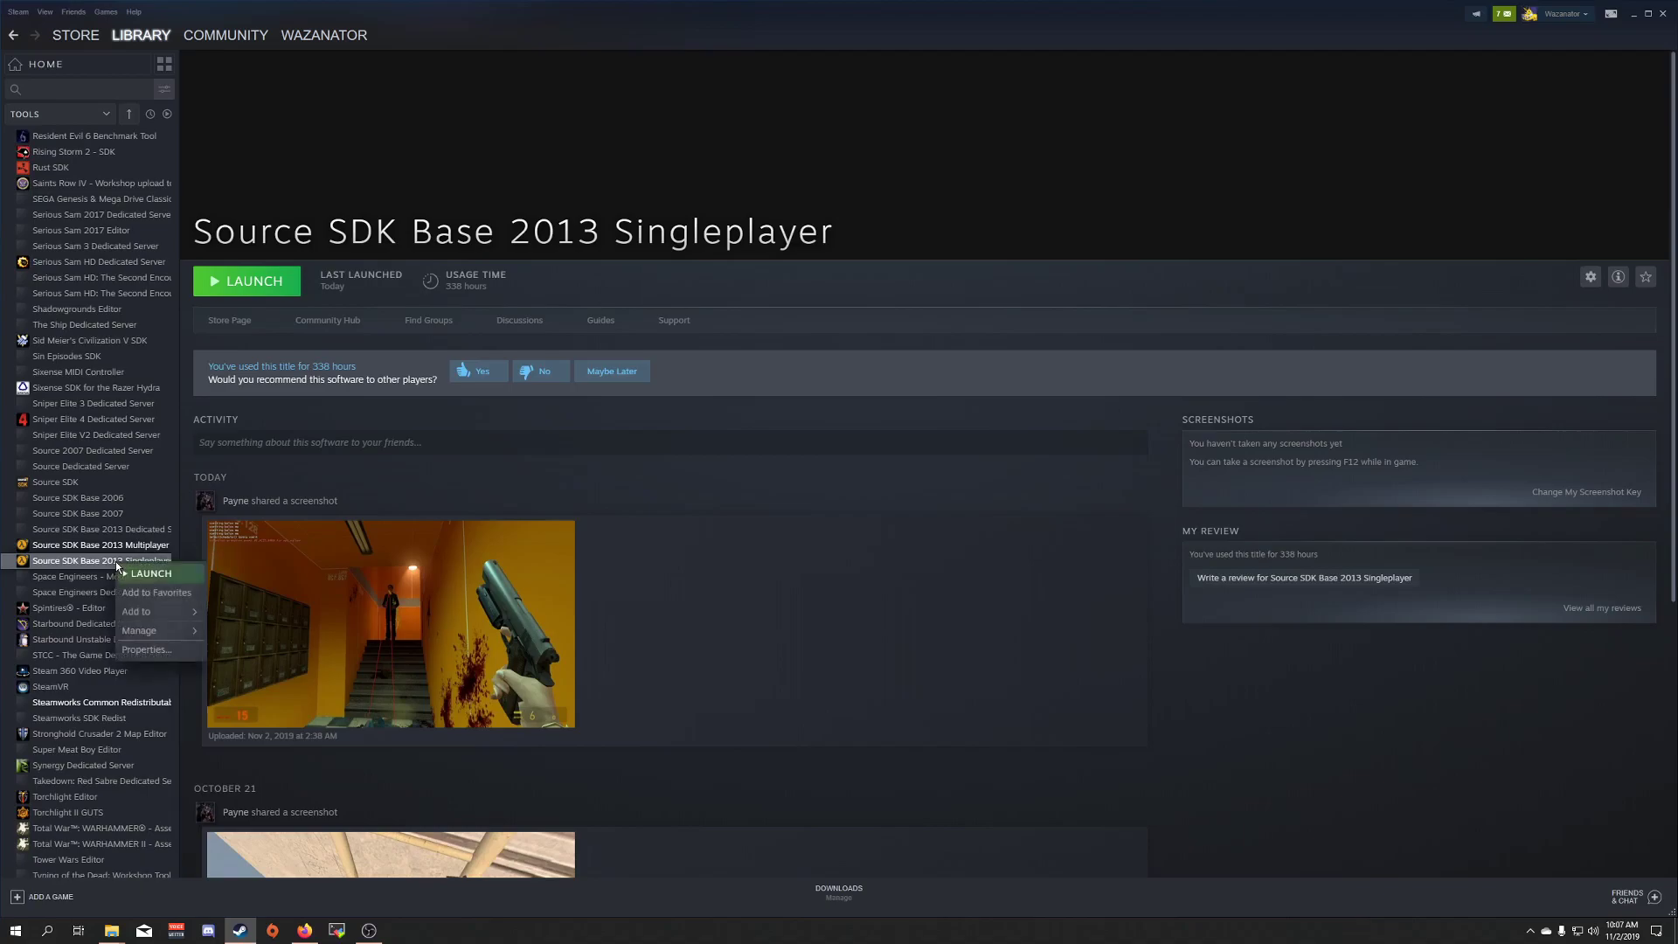
click(144, 651)
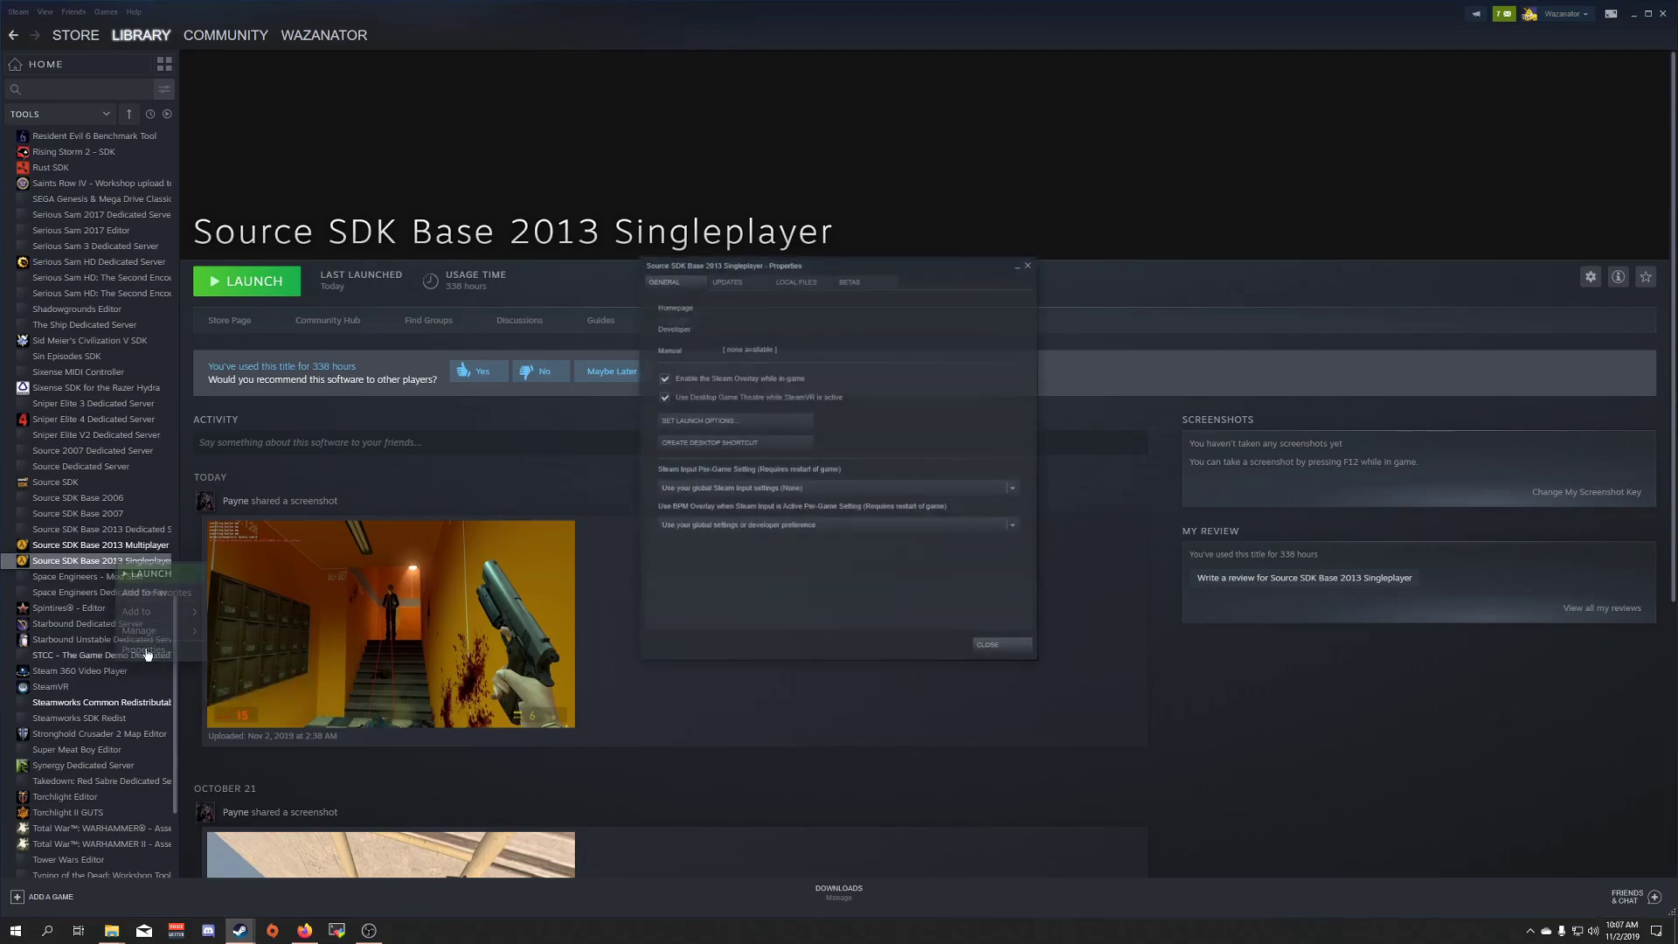
click(871, 283)
click(767, 325)
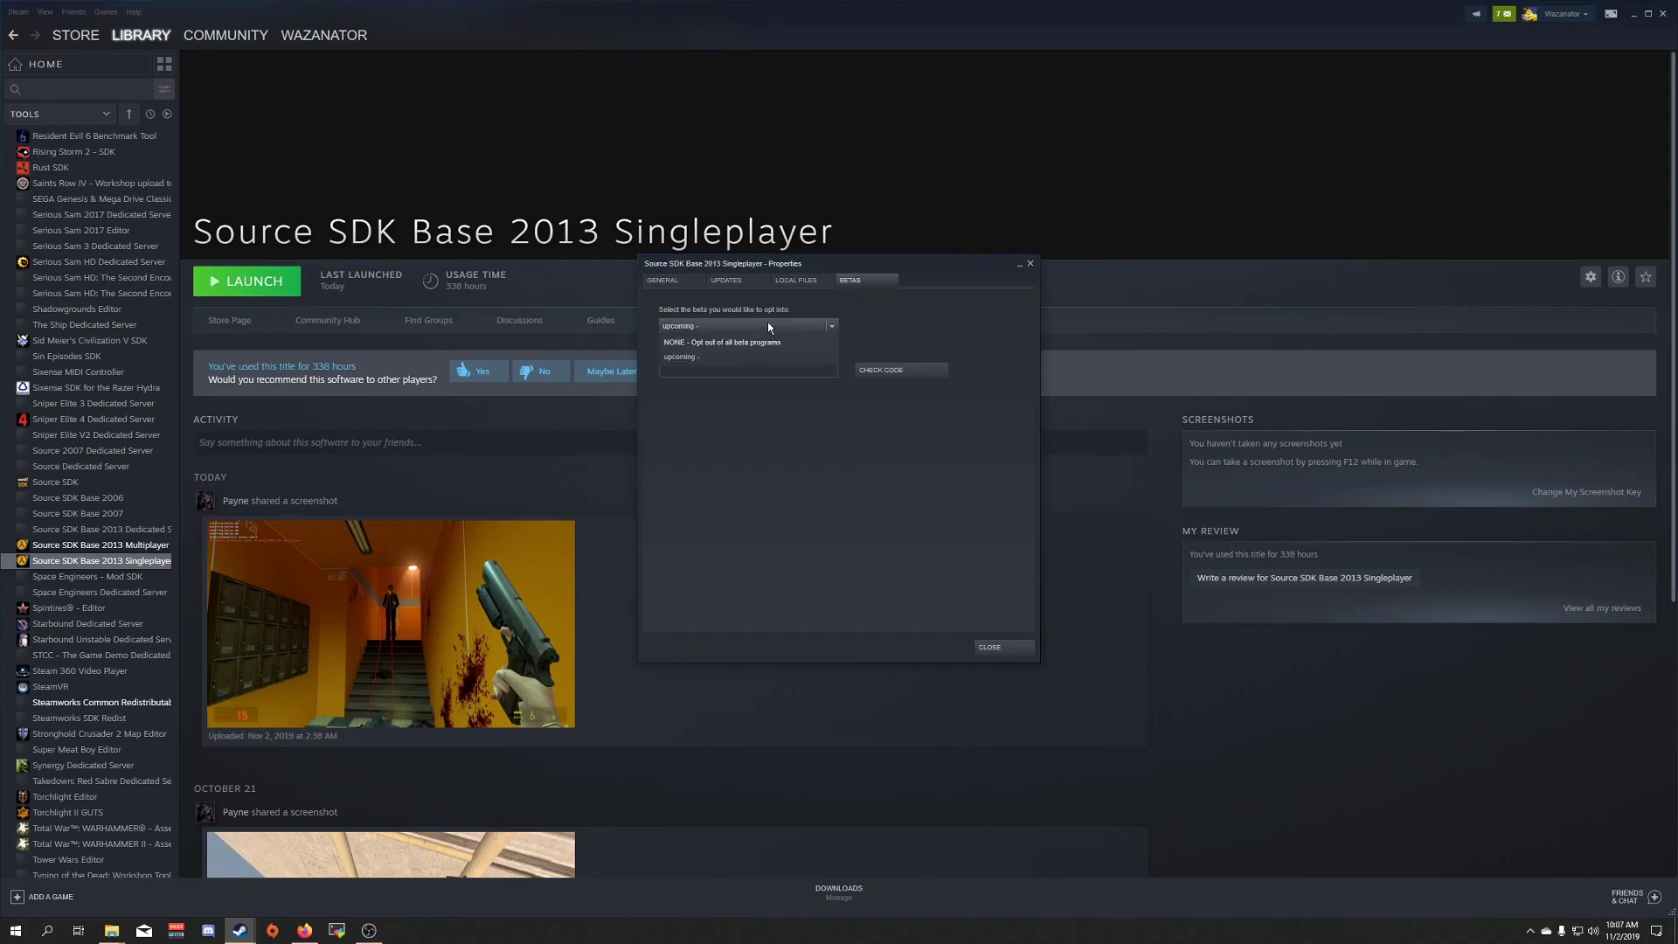
click(747, 341)
click(989, 646)
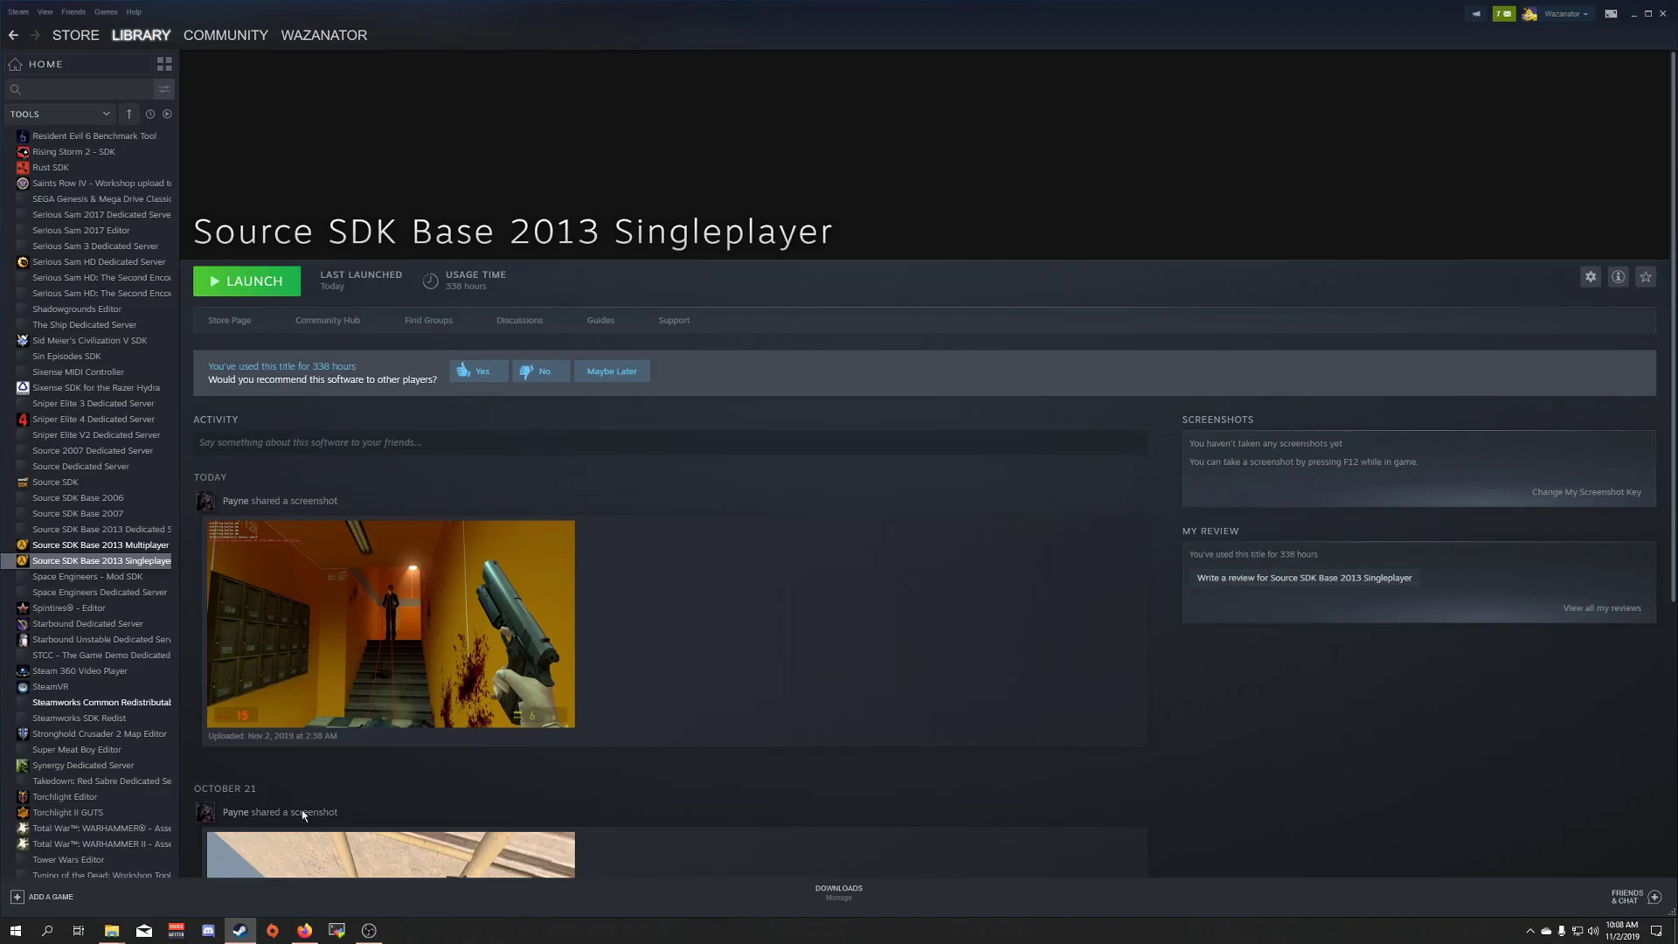
click(305, 930)
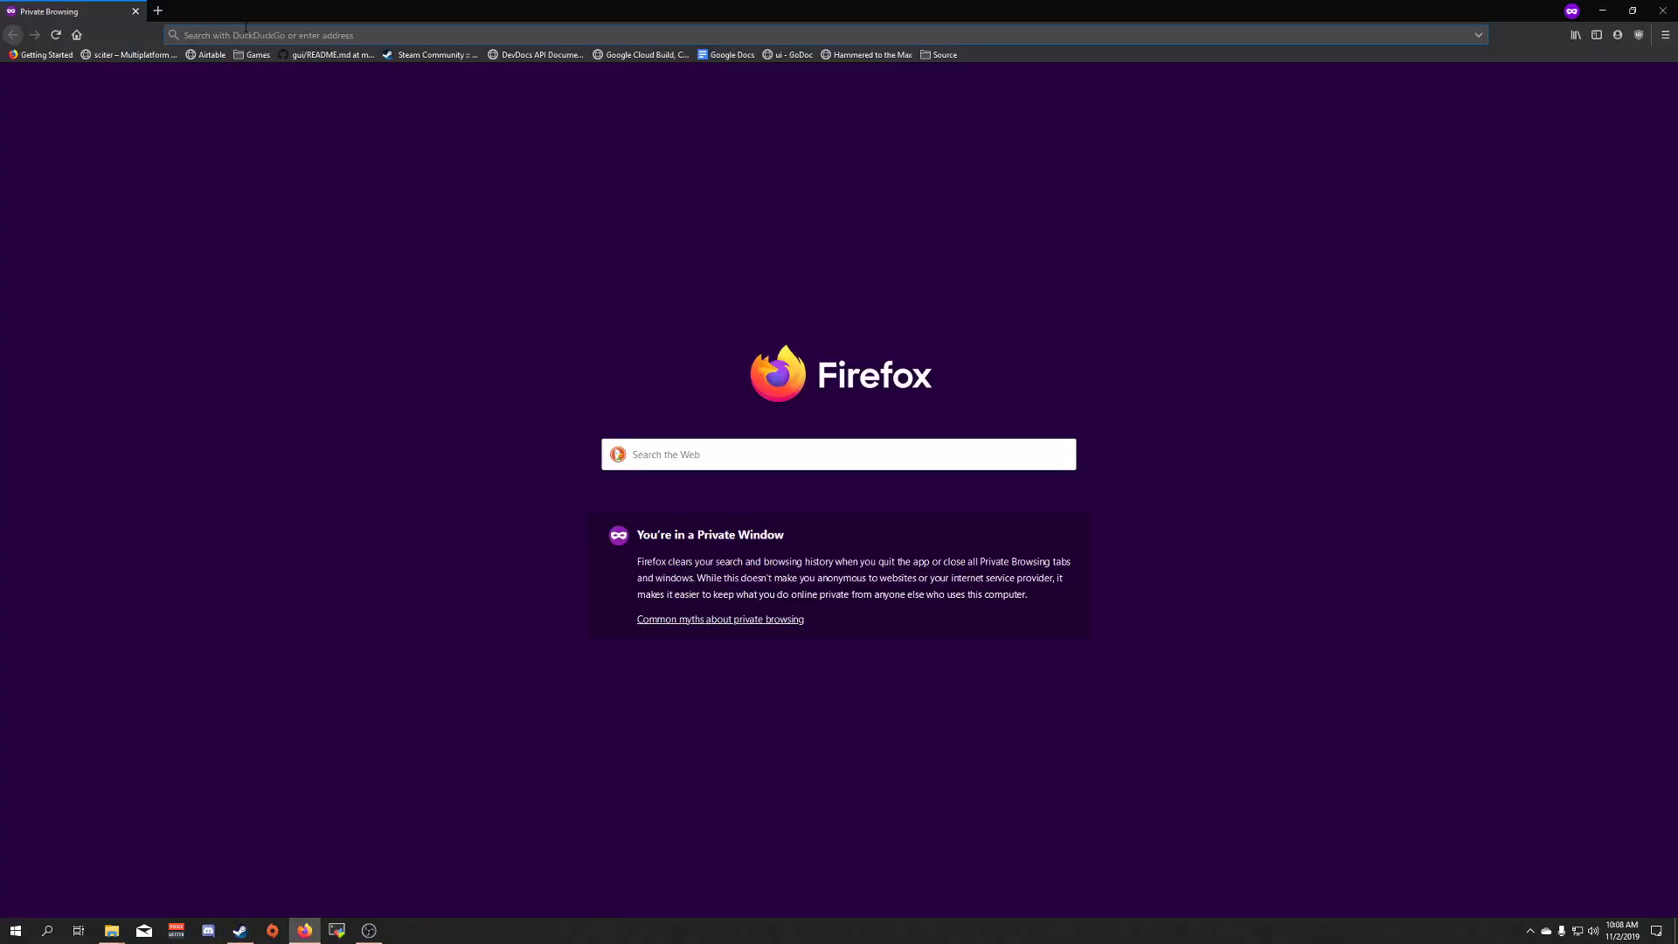
text(bit.ly/)
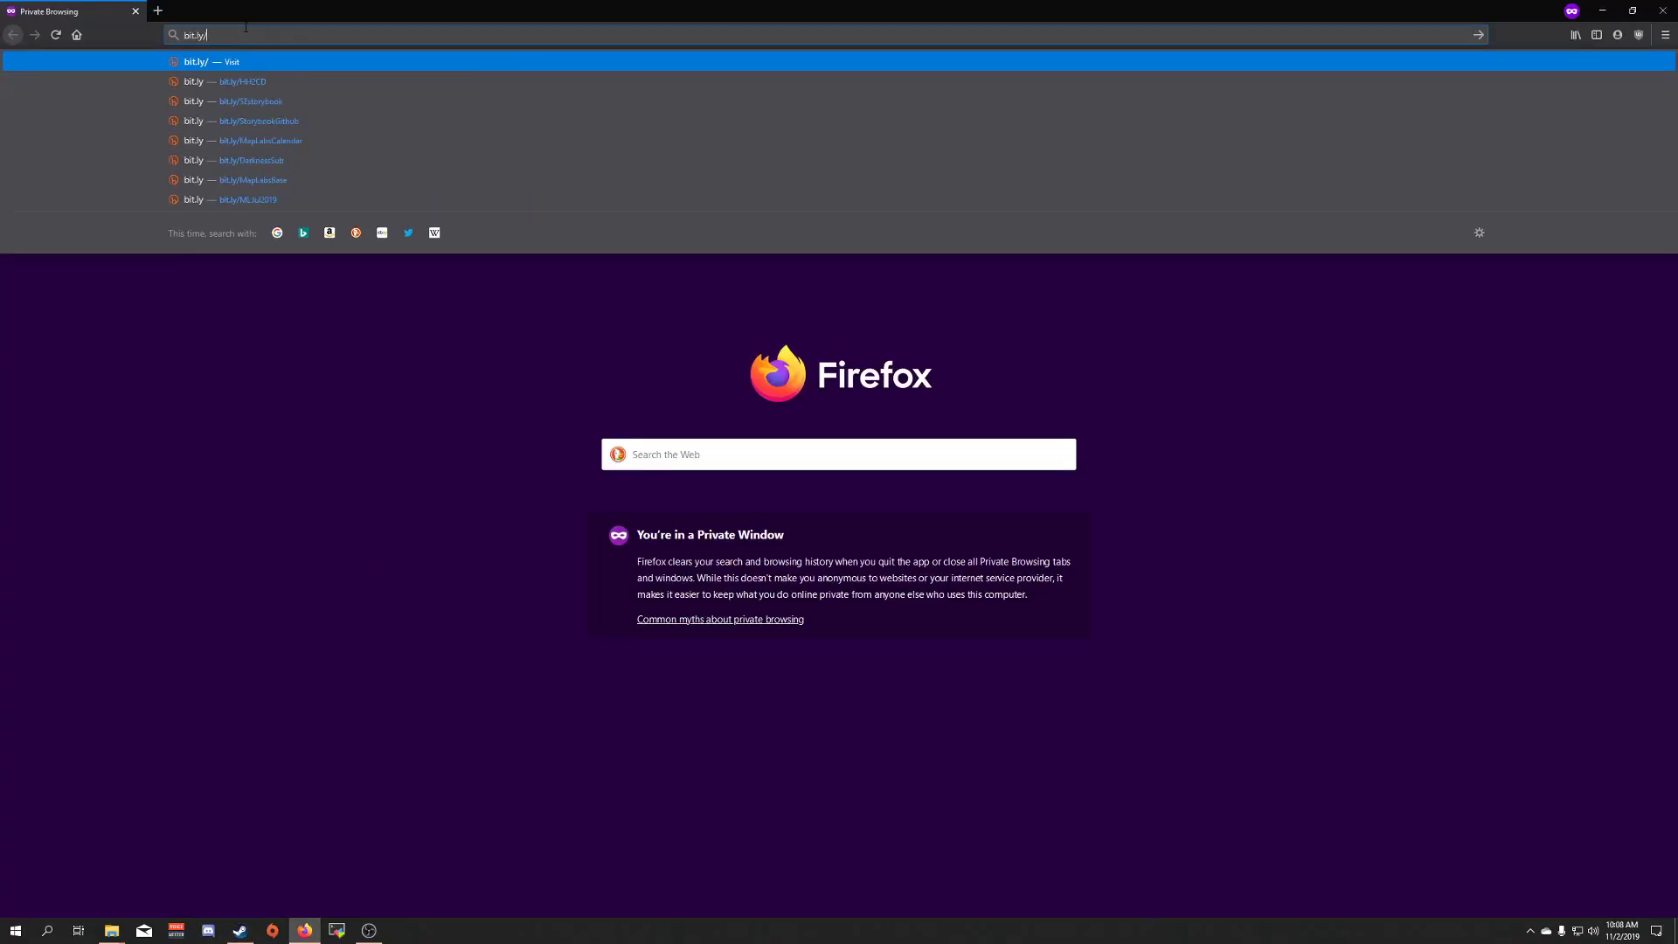
text(SEst)
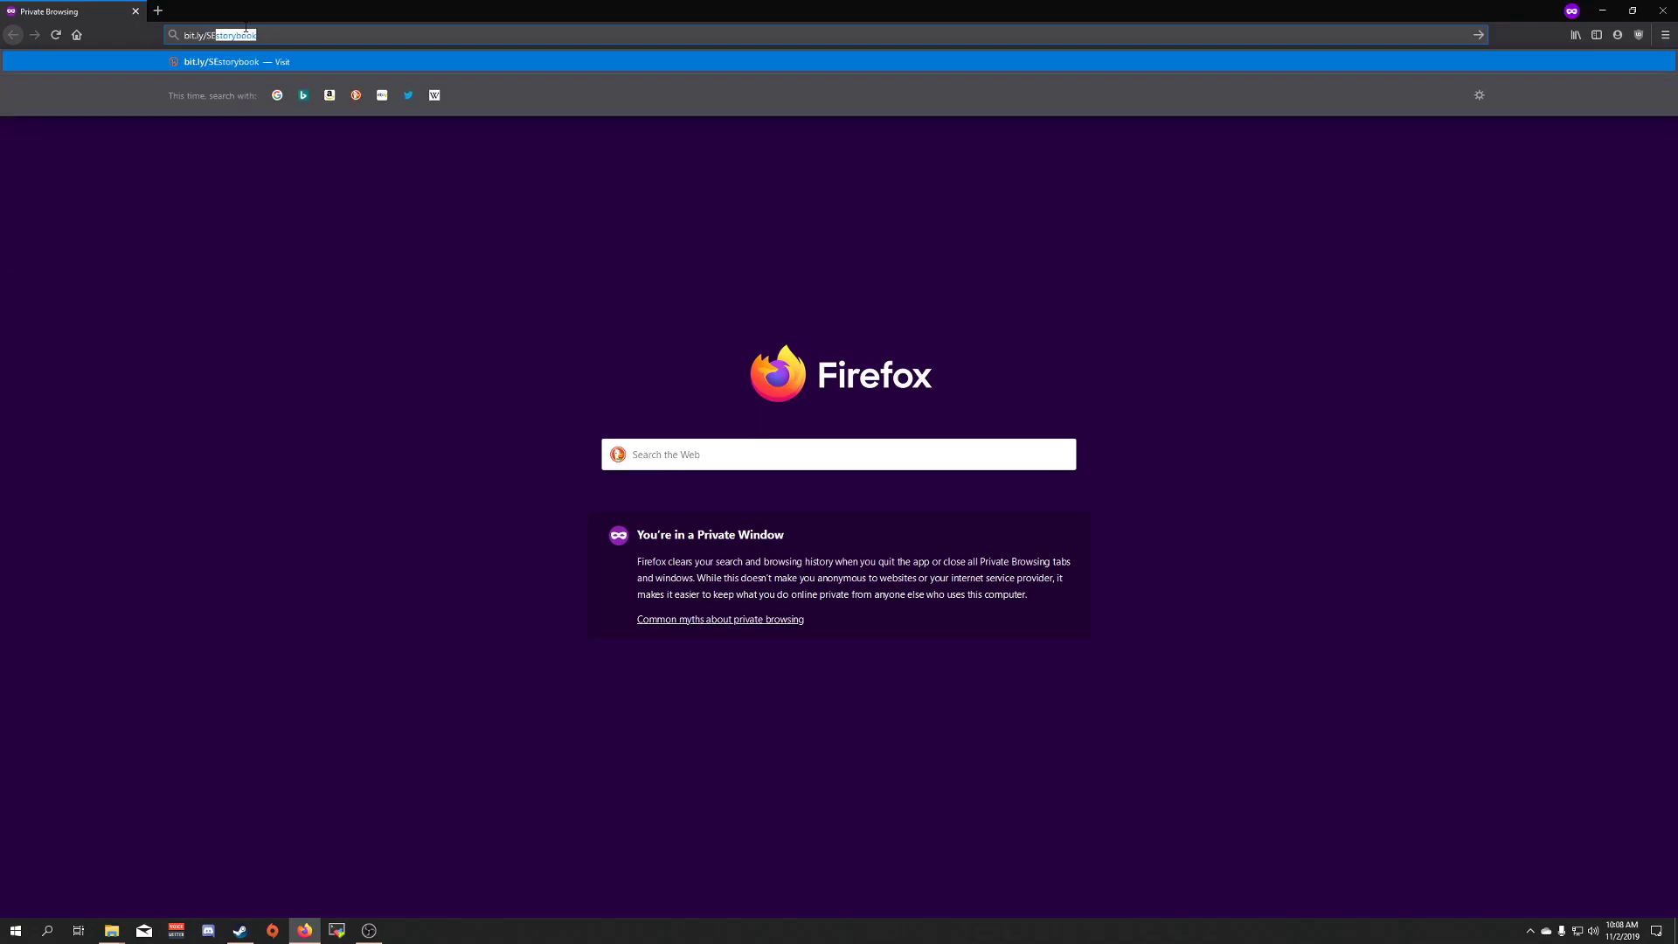
text(orybook)
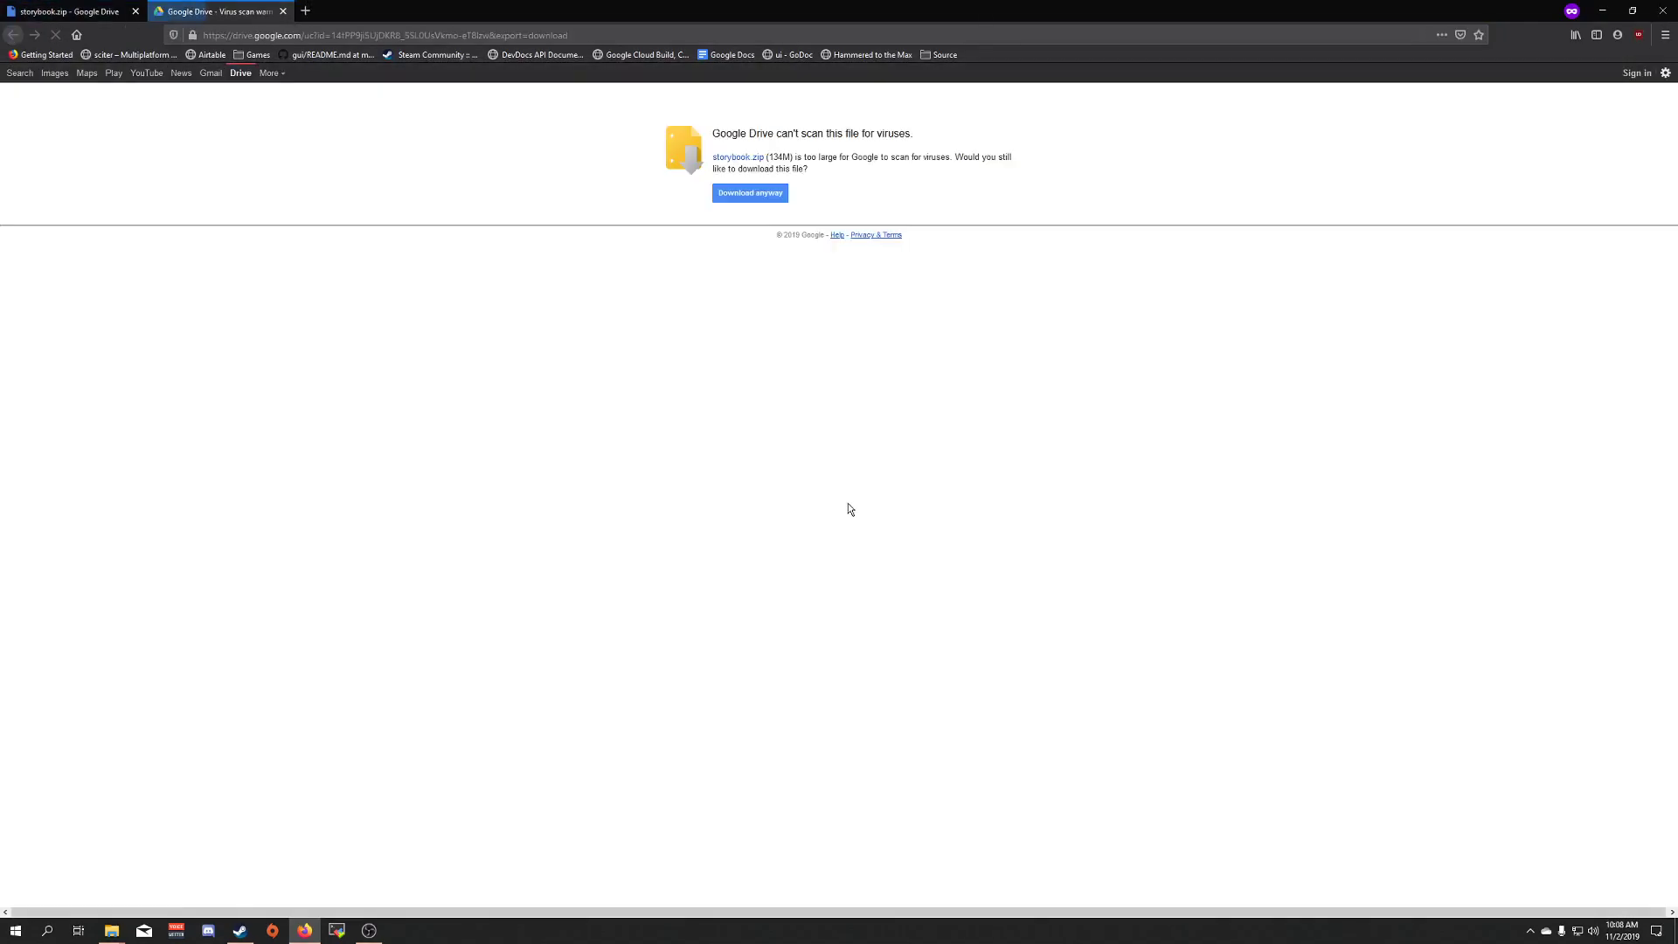
Download storybook.zip from Google Drive despite the virus-scan warning and show the Downloads panel.
click(768, 197)
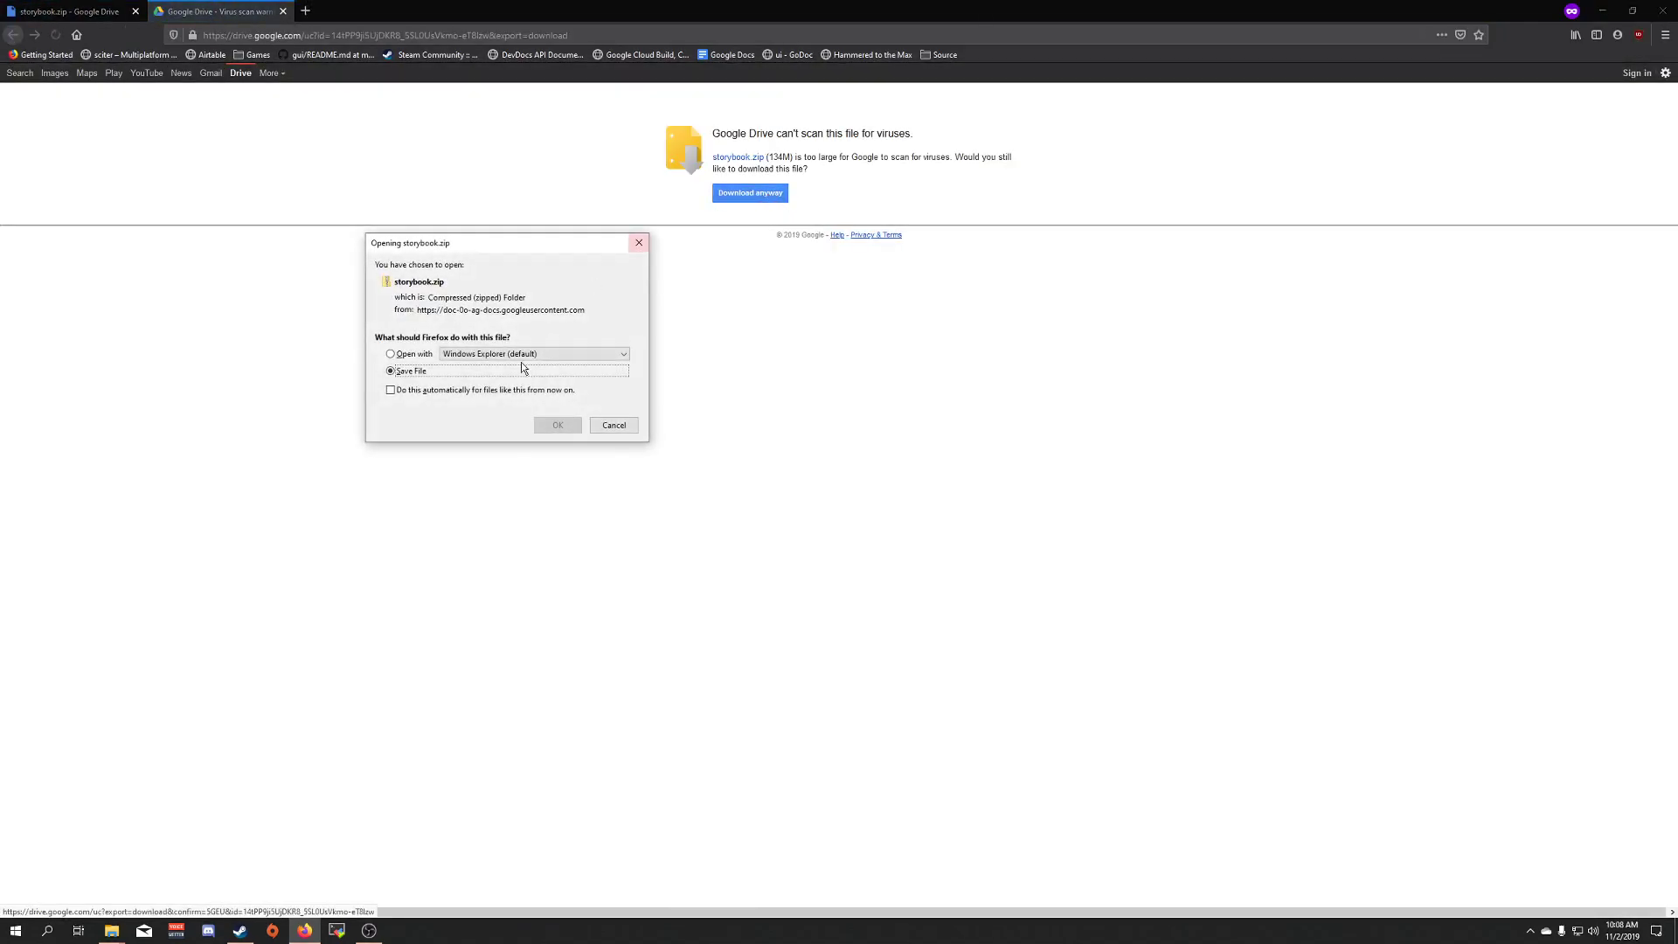
click(557, 427)
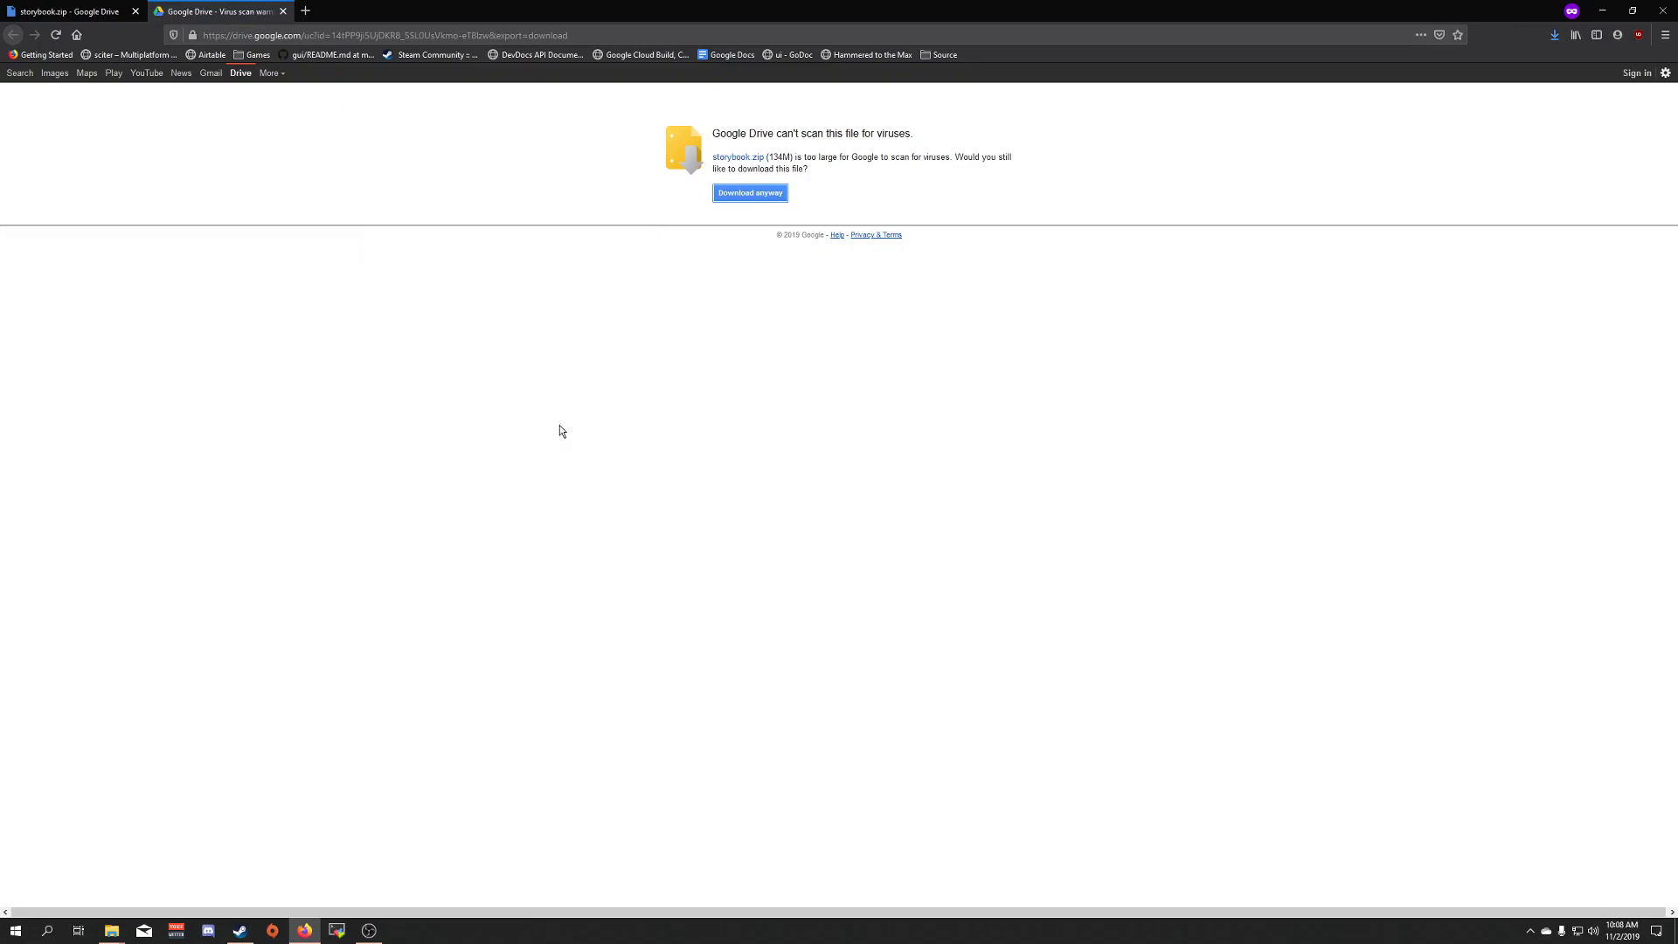
click(1553, 35)
View the storybook.zip contents and start a second Explorer window at Local Disk (C:).
click(1349, 67)
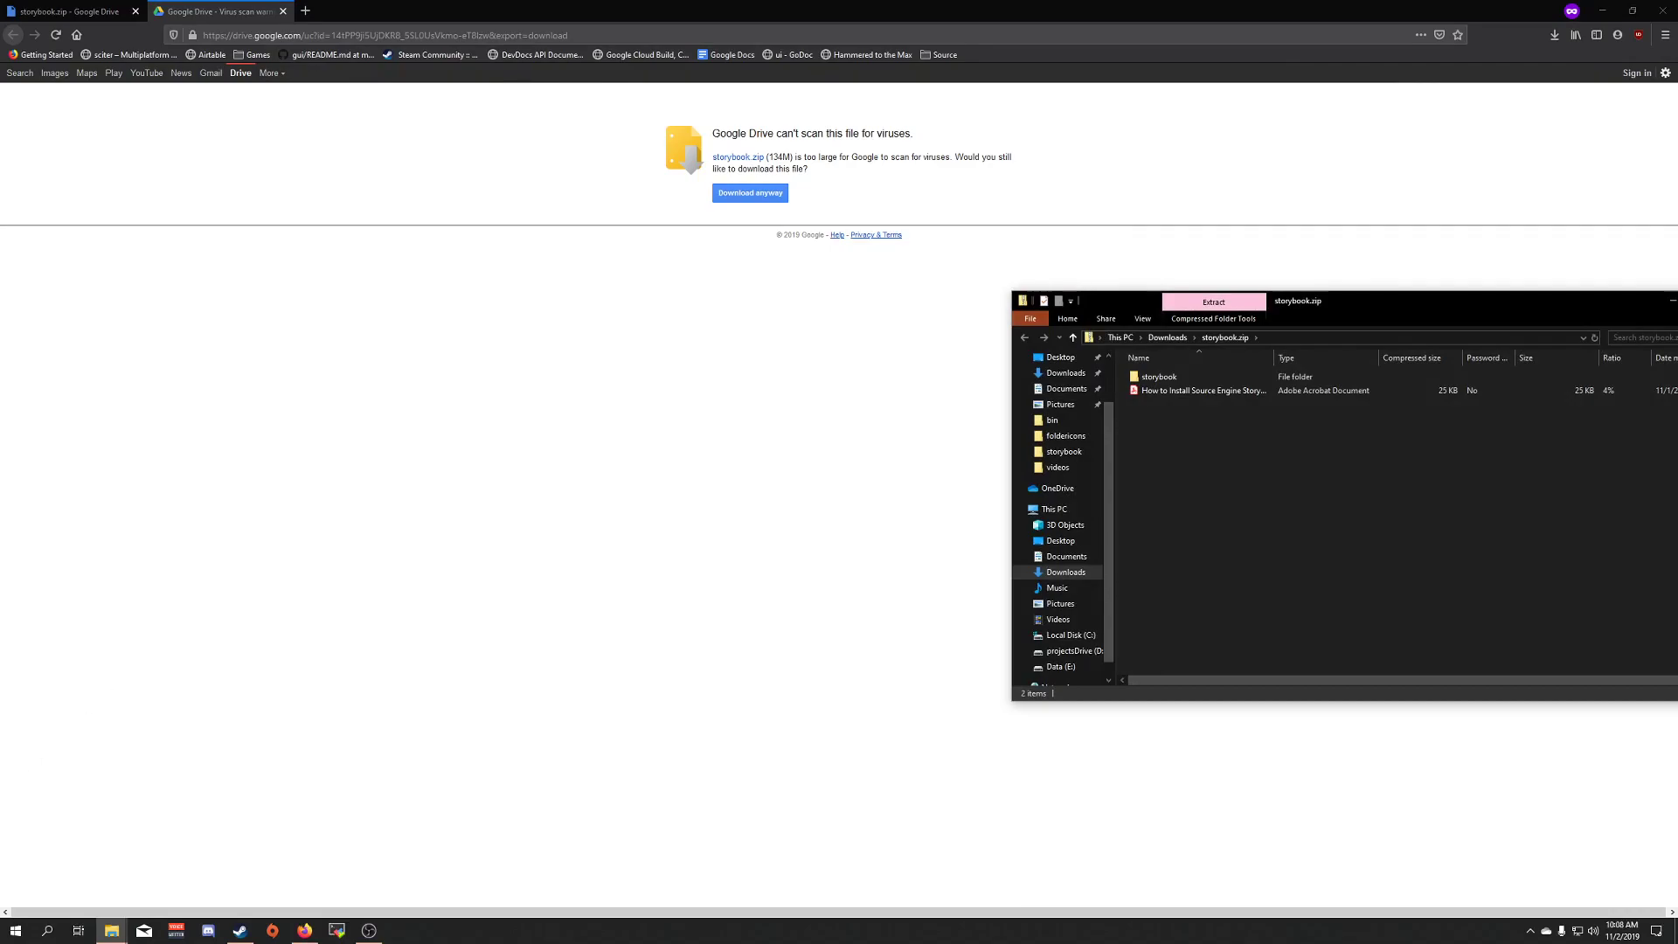
click(112, 931)
click(86, 866)
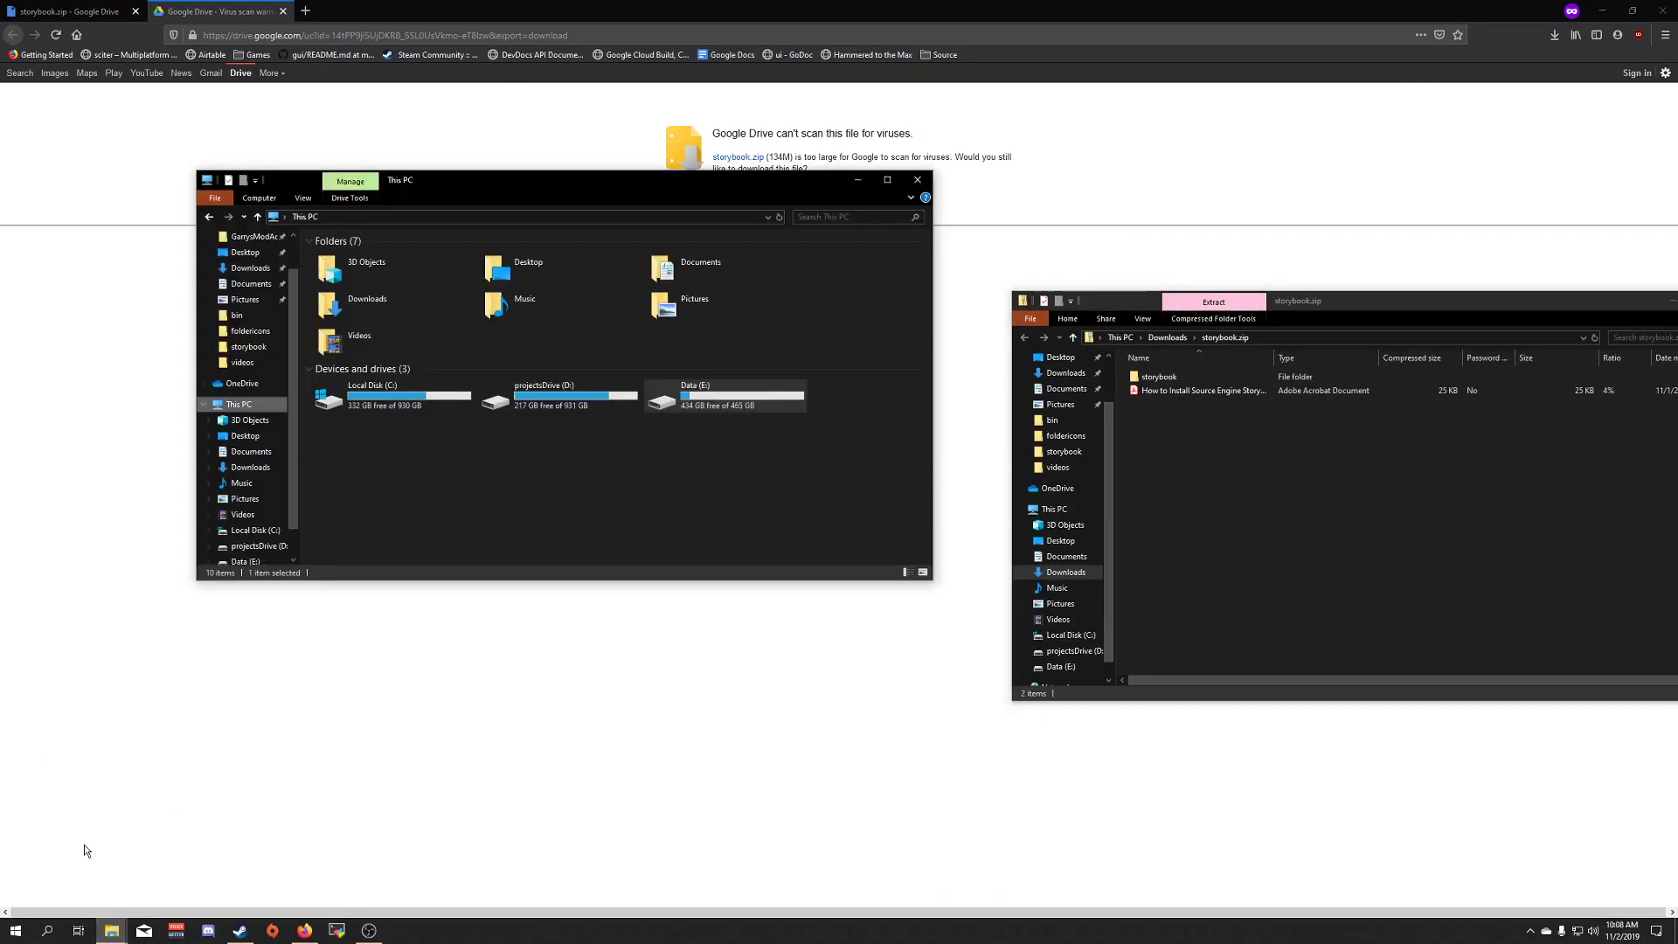
click(404, 400)
double_click(437, 400)
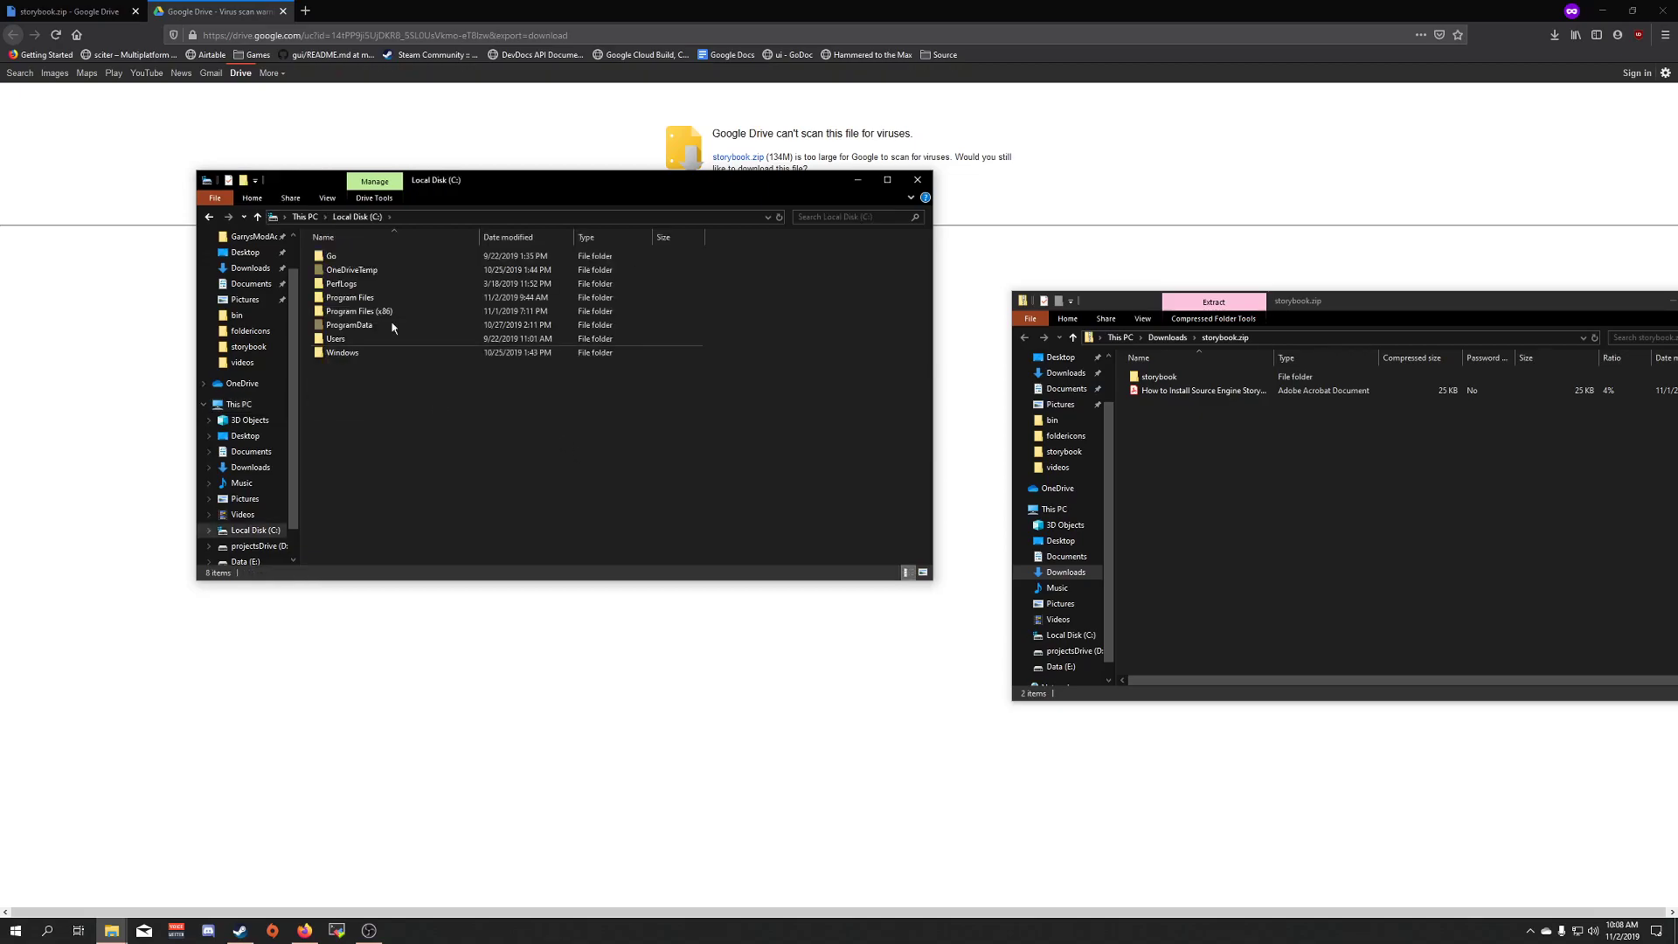
Navigate Program Files (x86) > Steam > steamapps > sourcemods in the second window.
double_click(370, 312)
scroll(393, 458, down, 5)
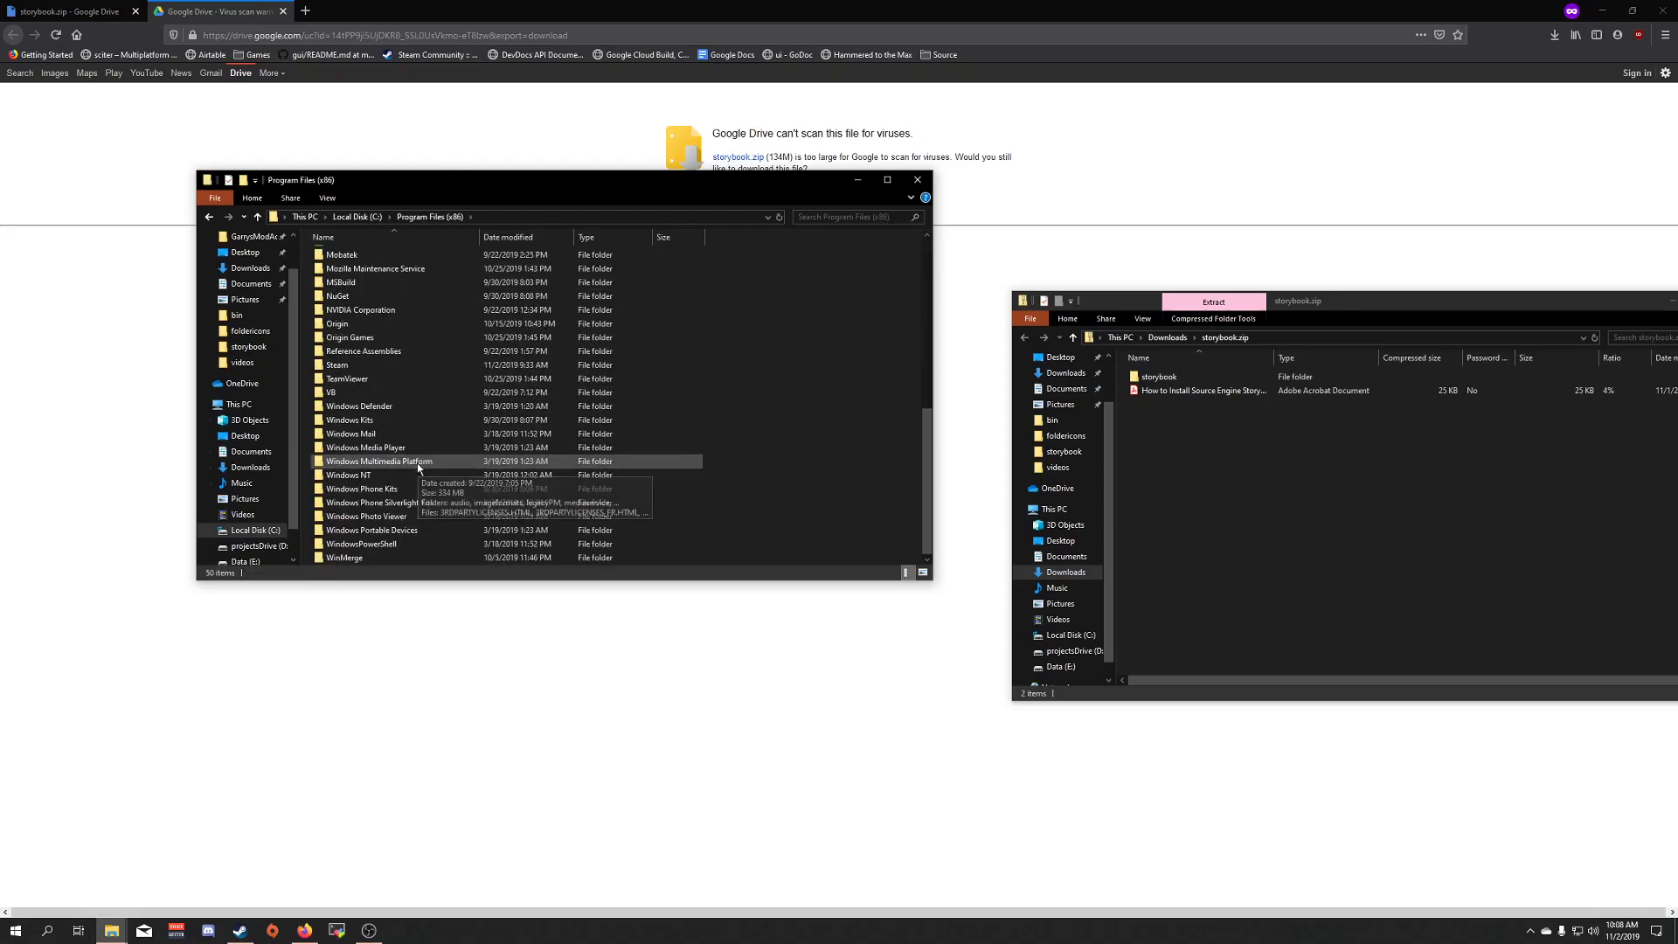
double_click(355, 364)
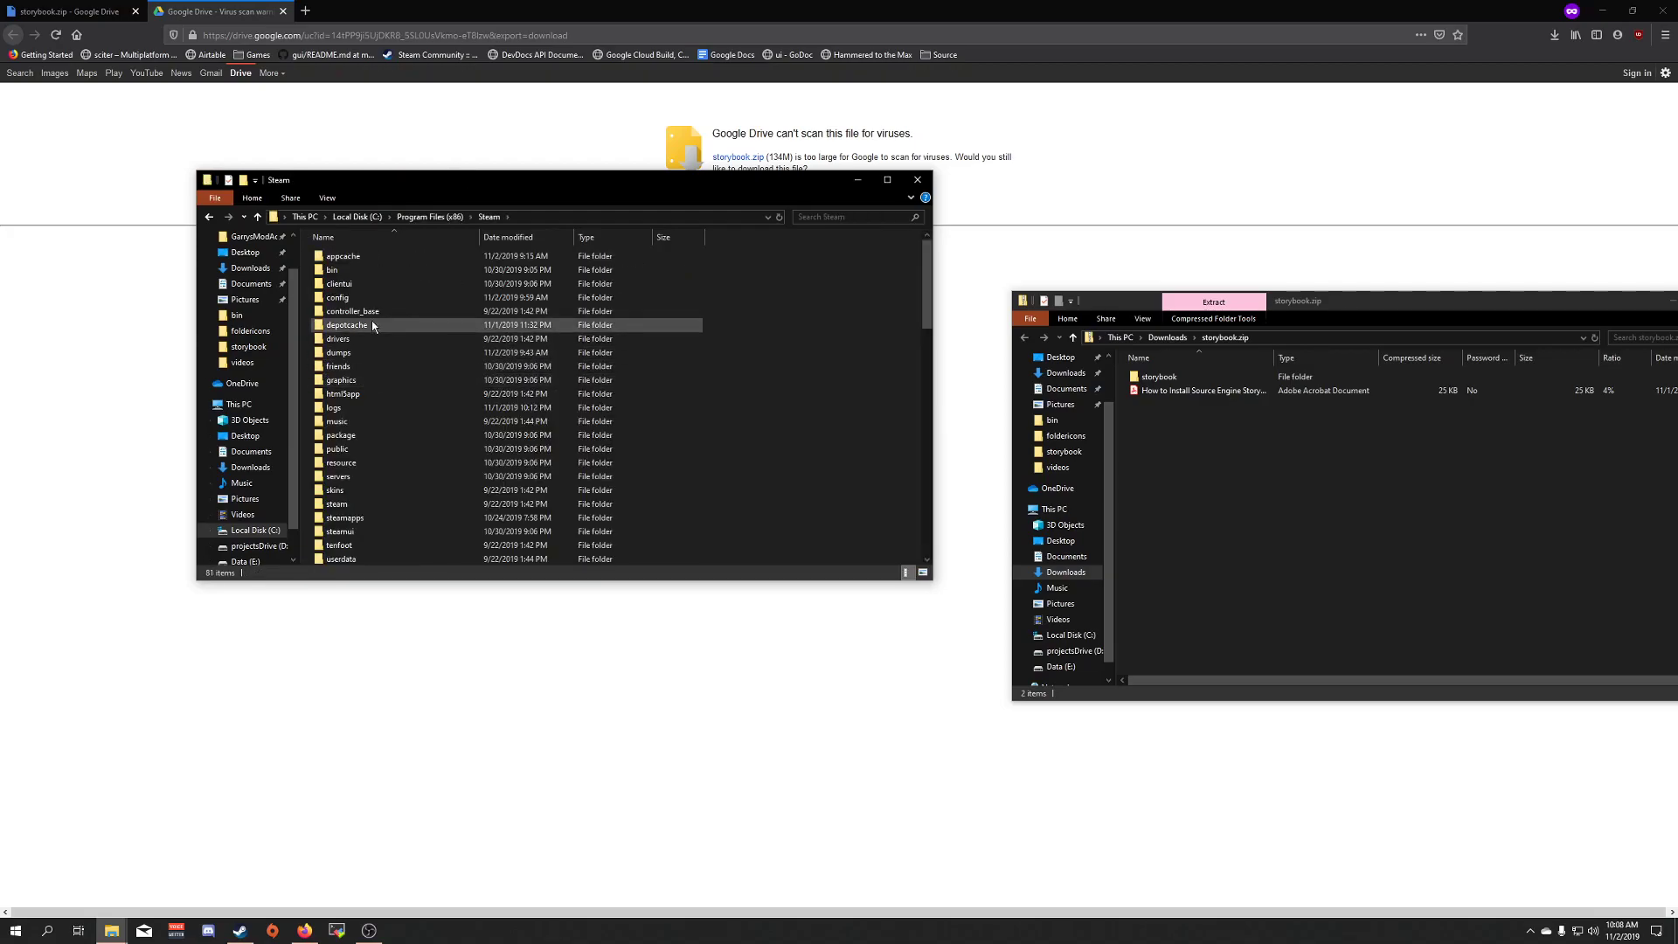
scroll(380, 461, down, 3)
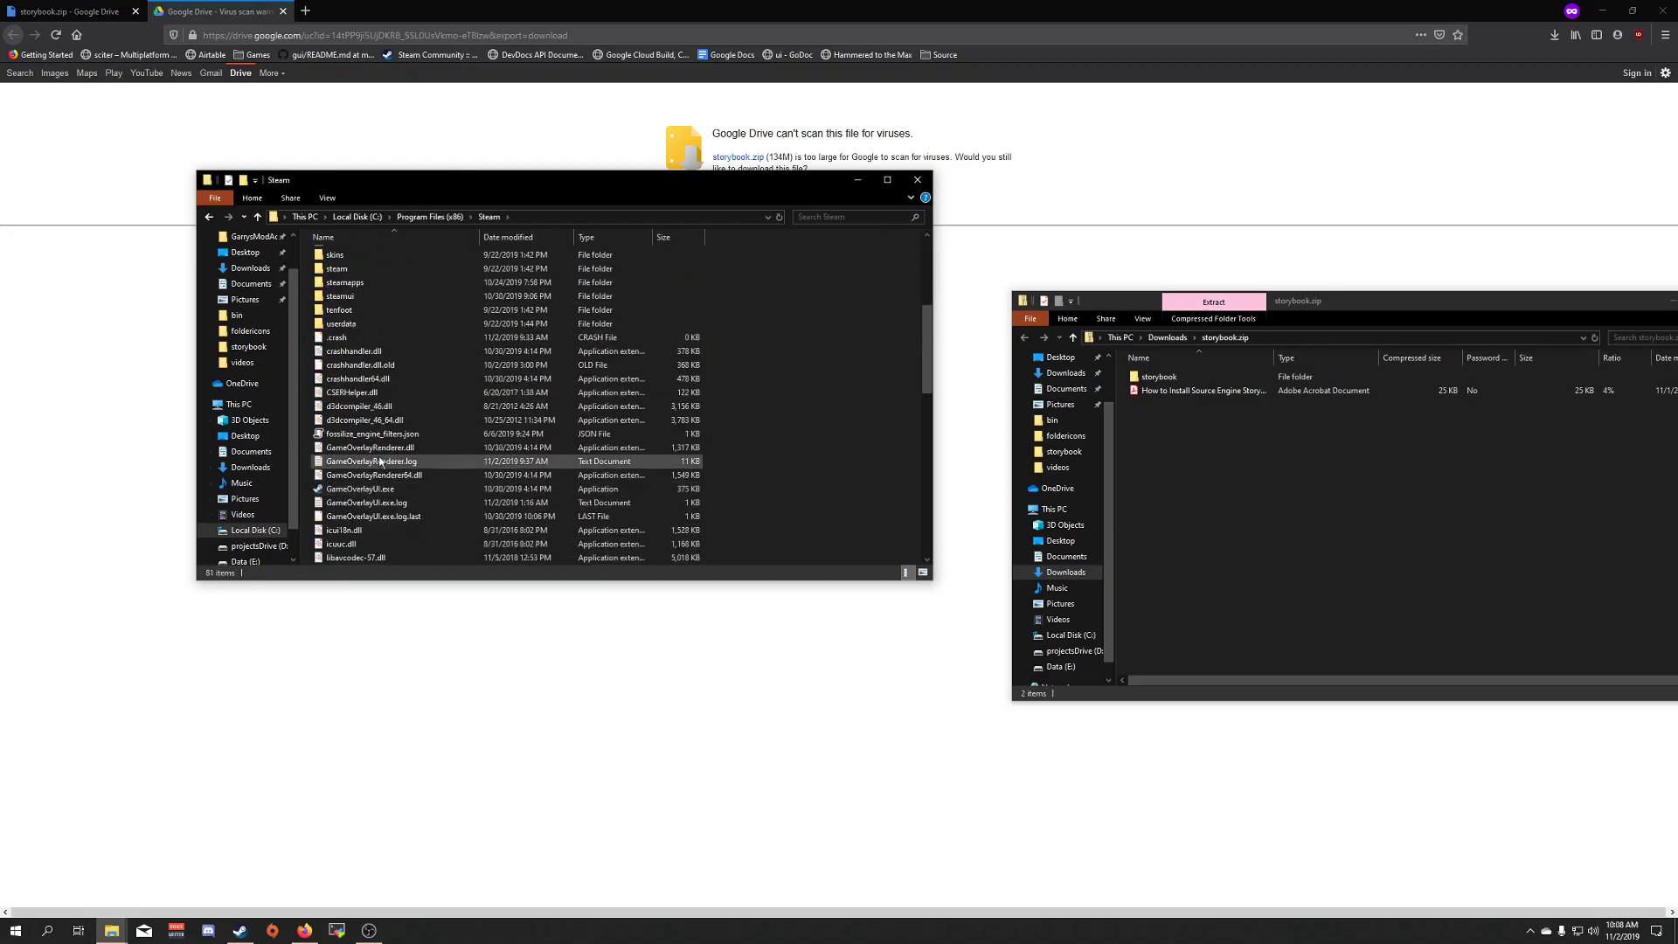
double_click(378, 287)
click(365, 300)
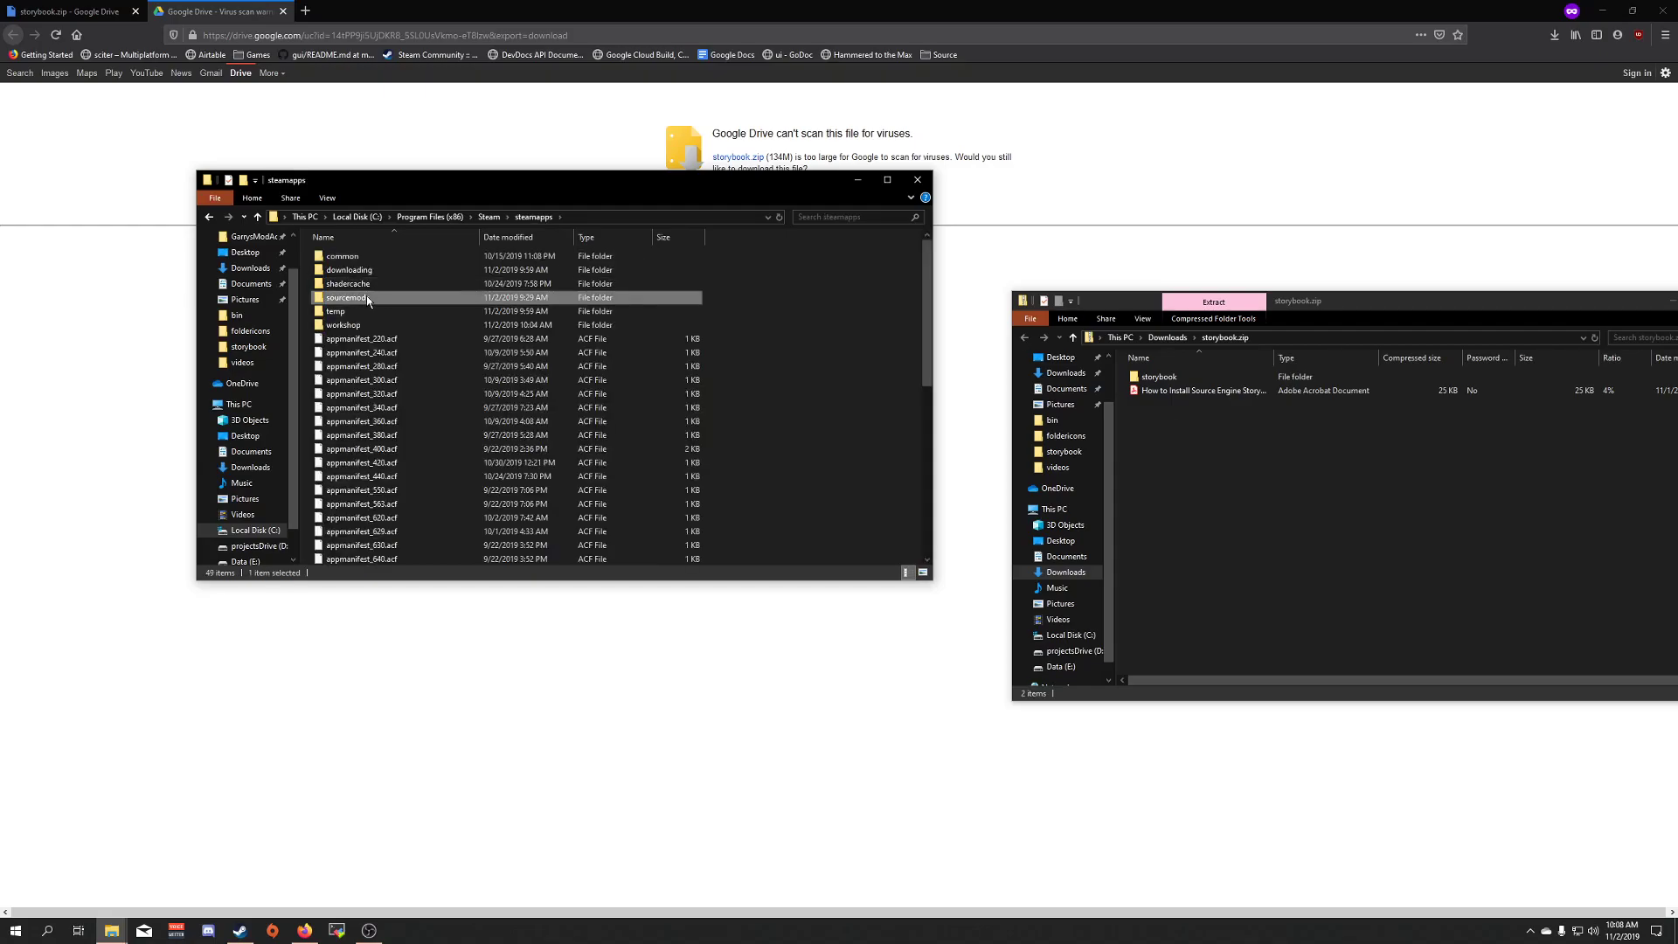
double_click(366, 299)
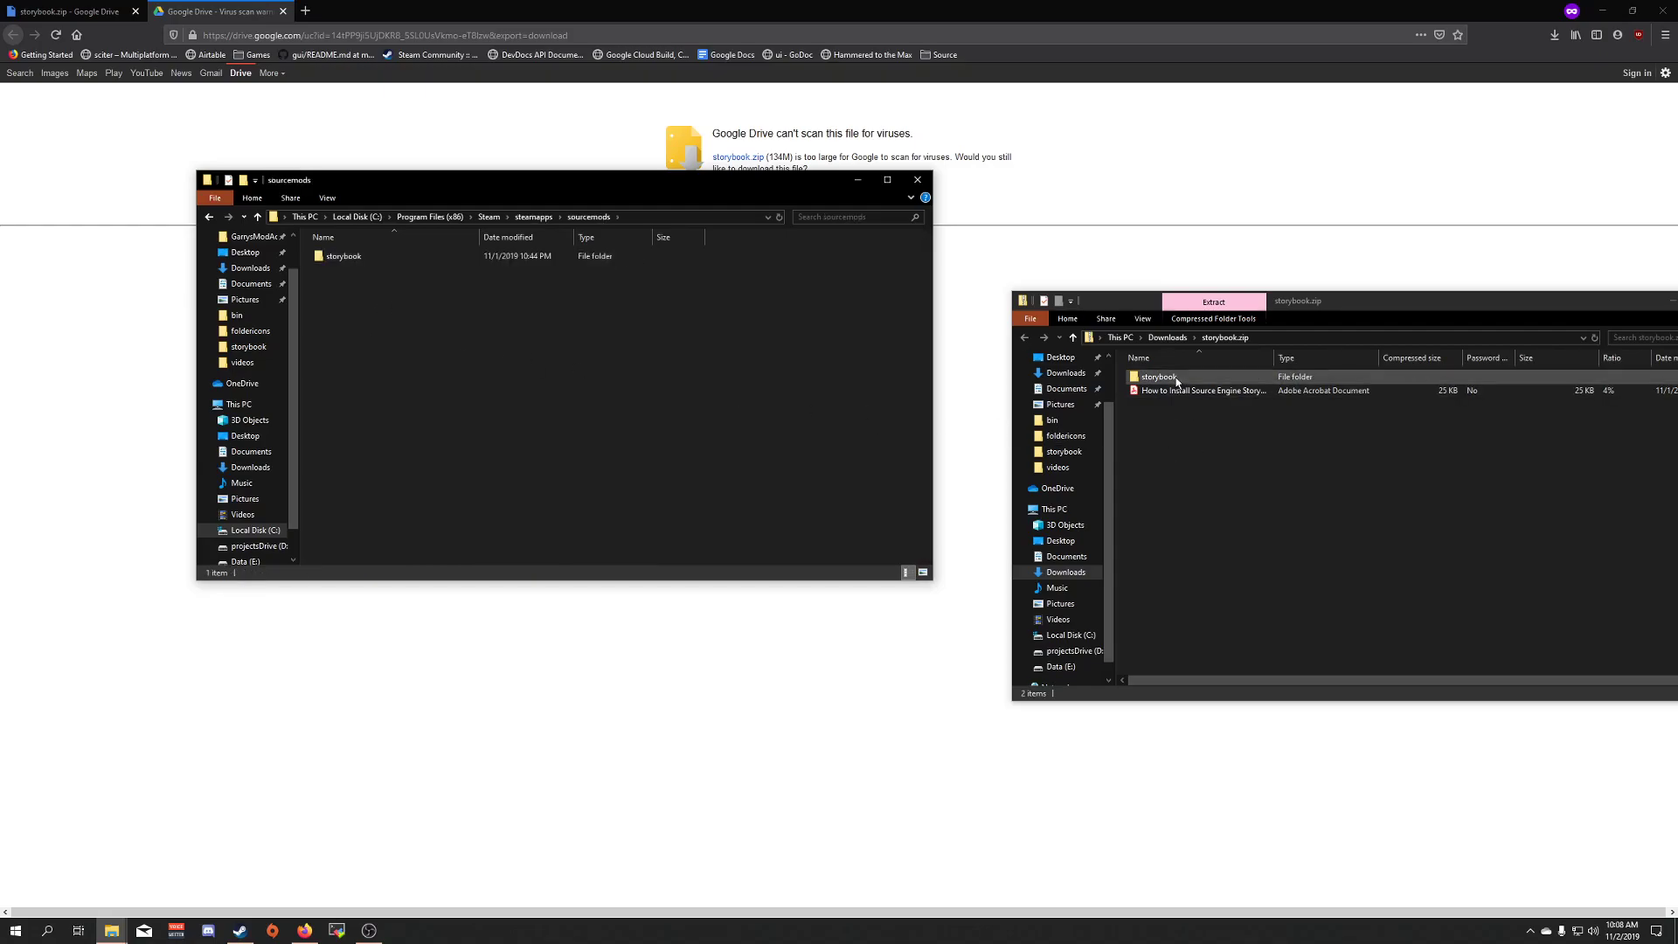
Copy the storybook folder from the zip into sourcemods, resolving the duplicate-file prompt.
drag(1174, 381, 461, 353)
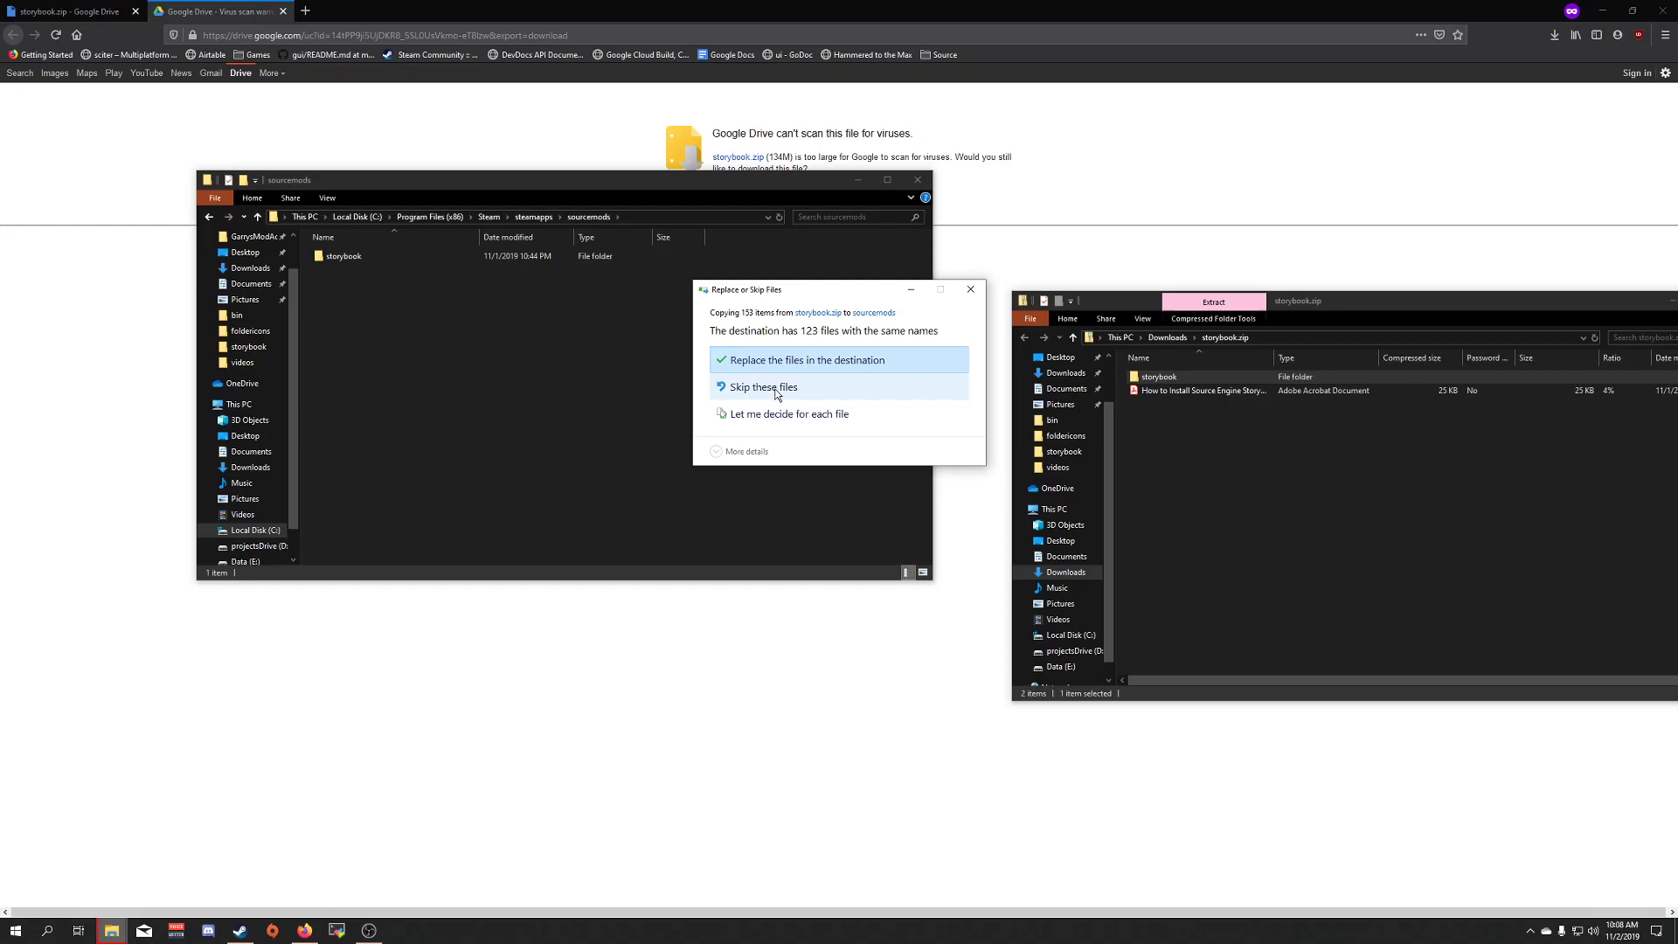
click(772, 363)
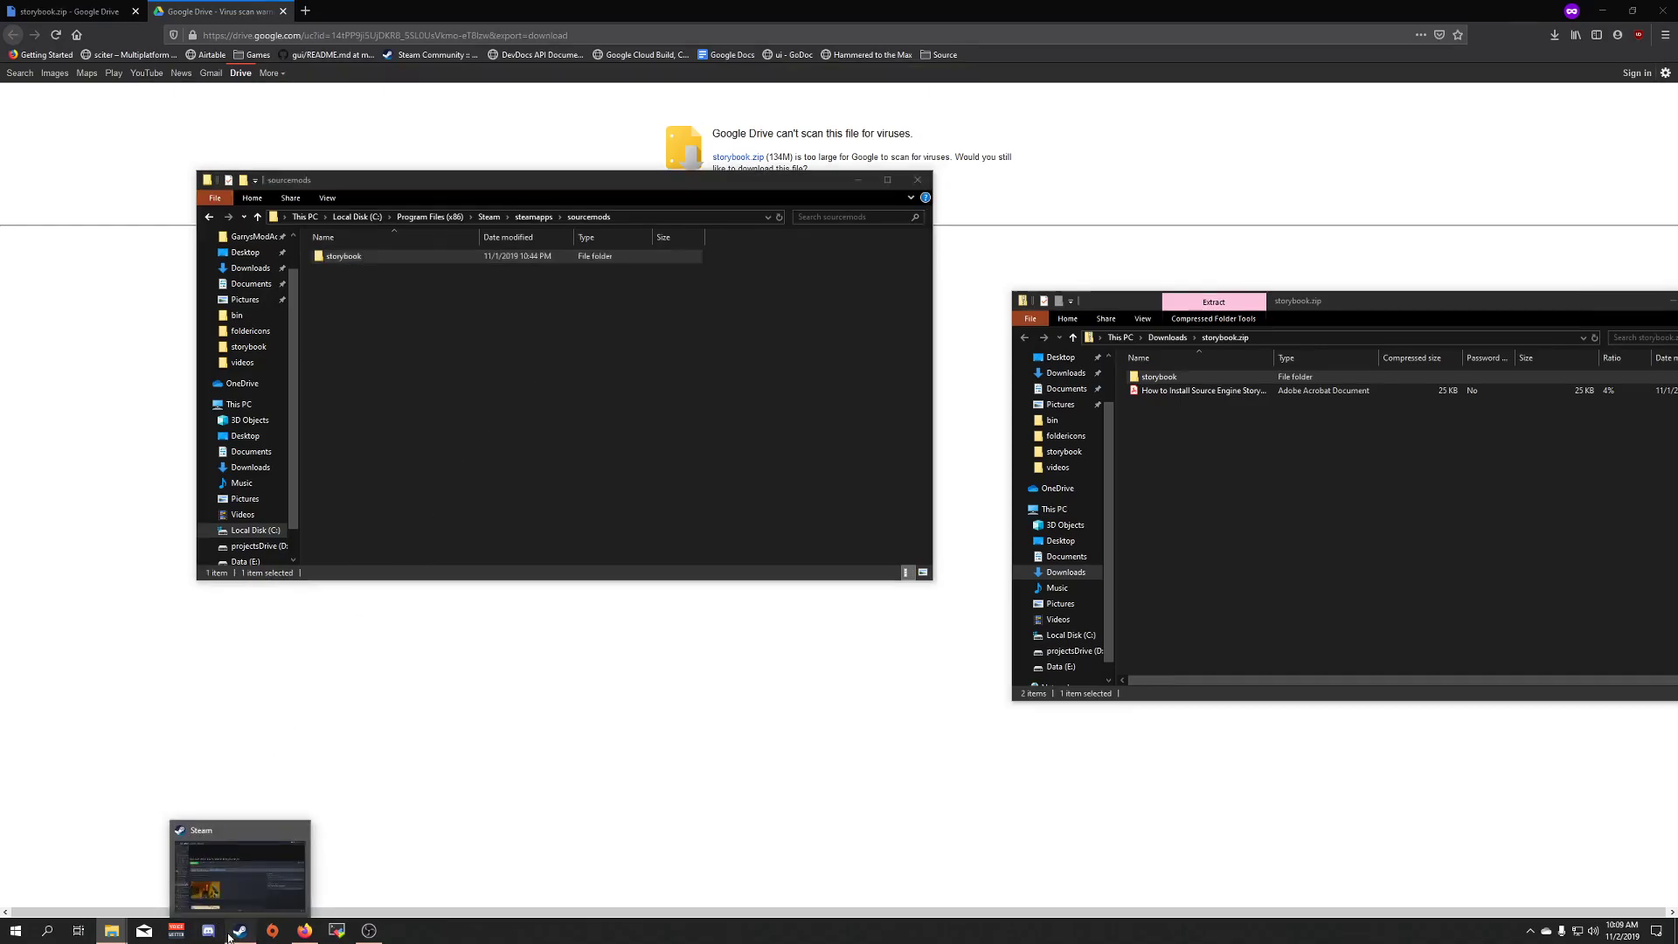
Filter the Steam library to ready-to-play GAMES and show The Source Engine Storybook page.
click(239, 930)
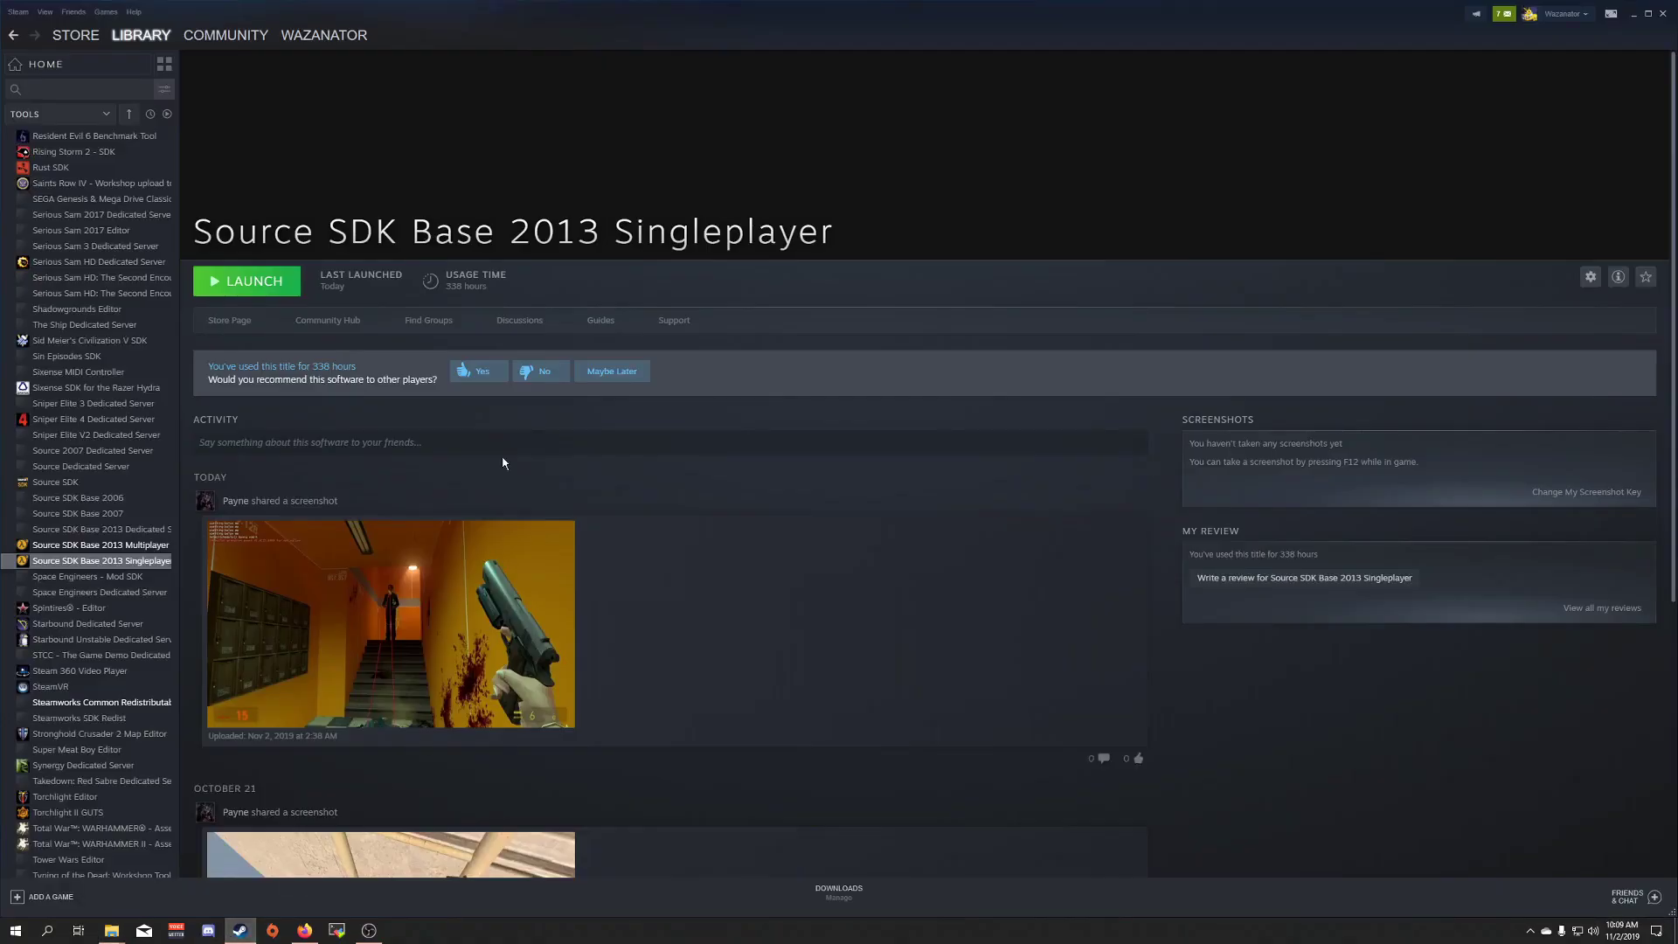
click(66, 117)
click(40, 182)
click(42, 137)
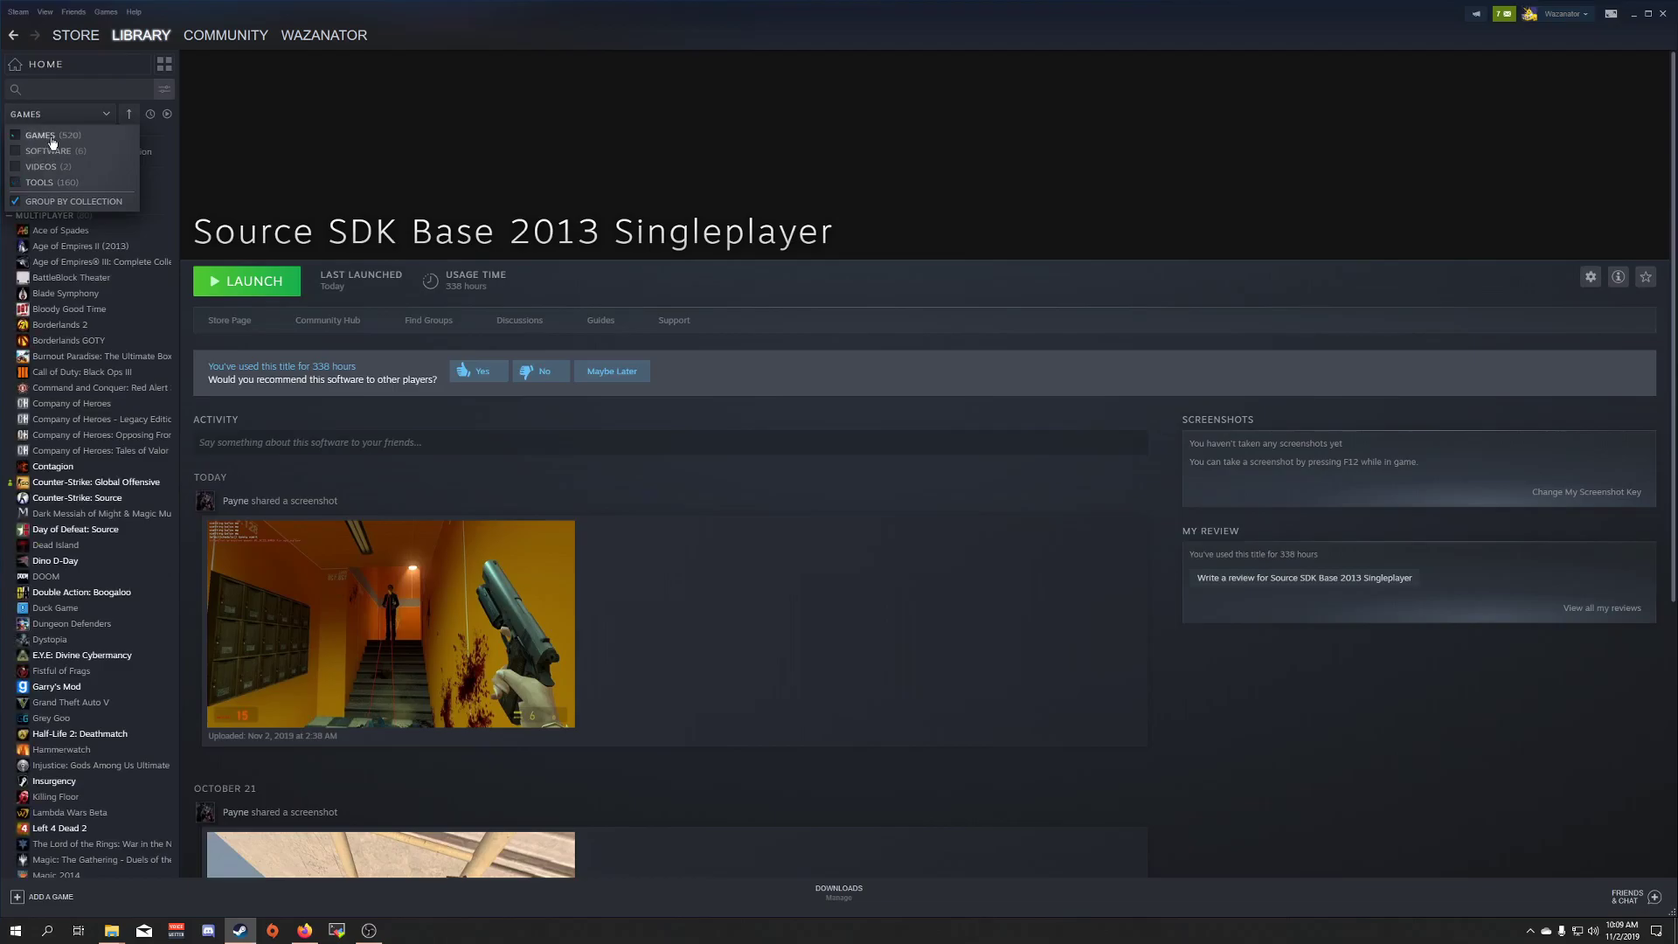
click(168, 116)
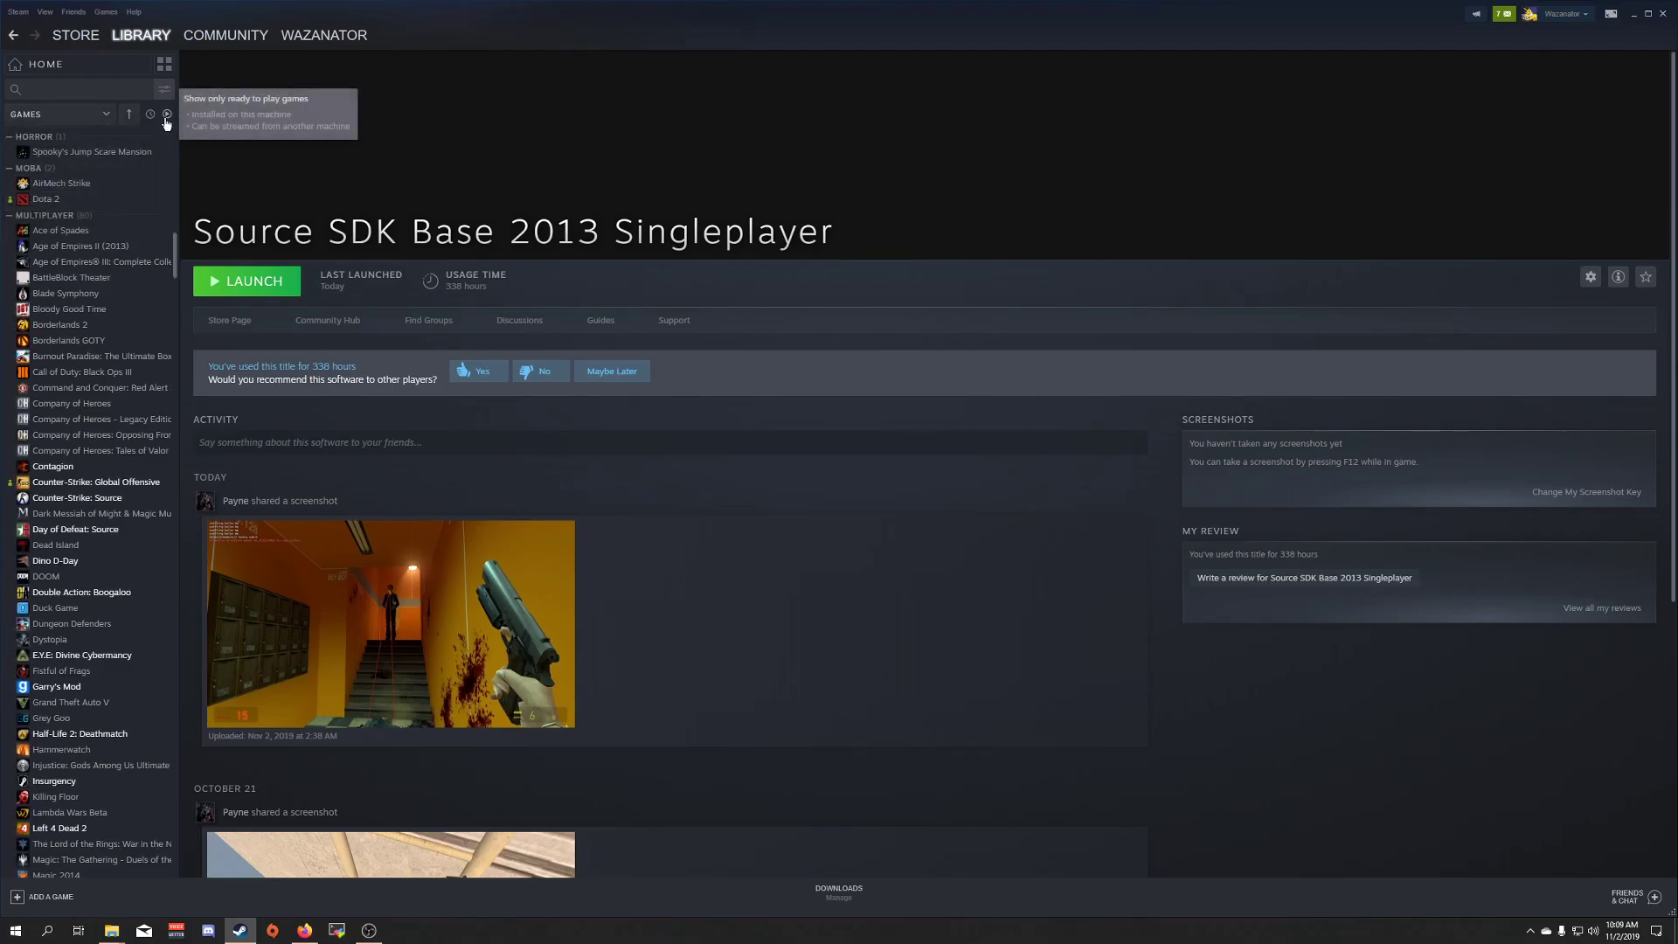
click(167, 117)
scroll(93, 460, down, 10)
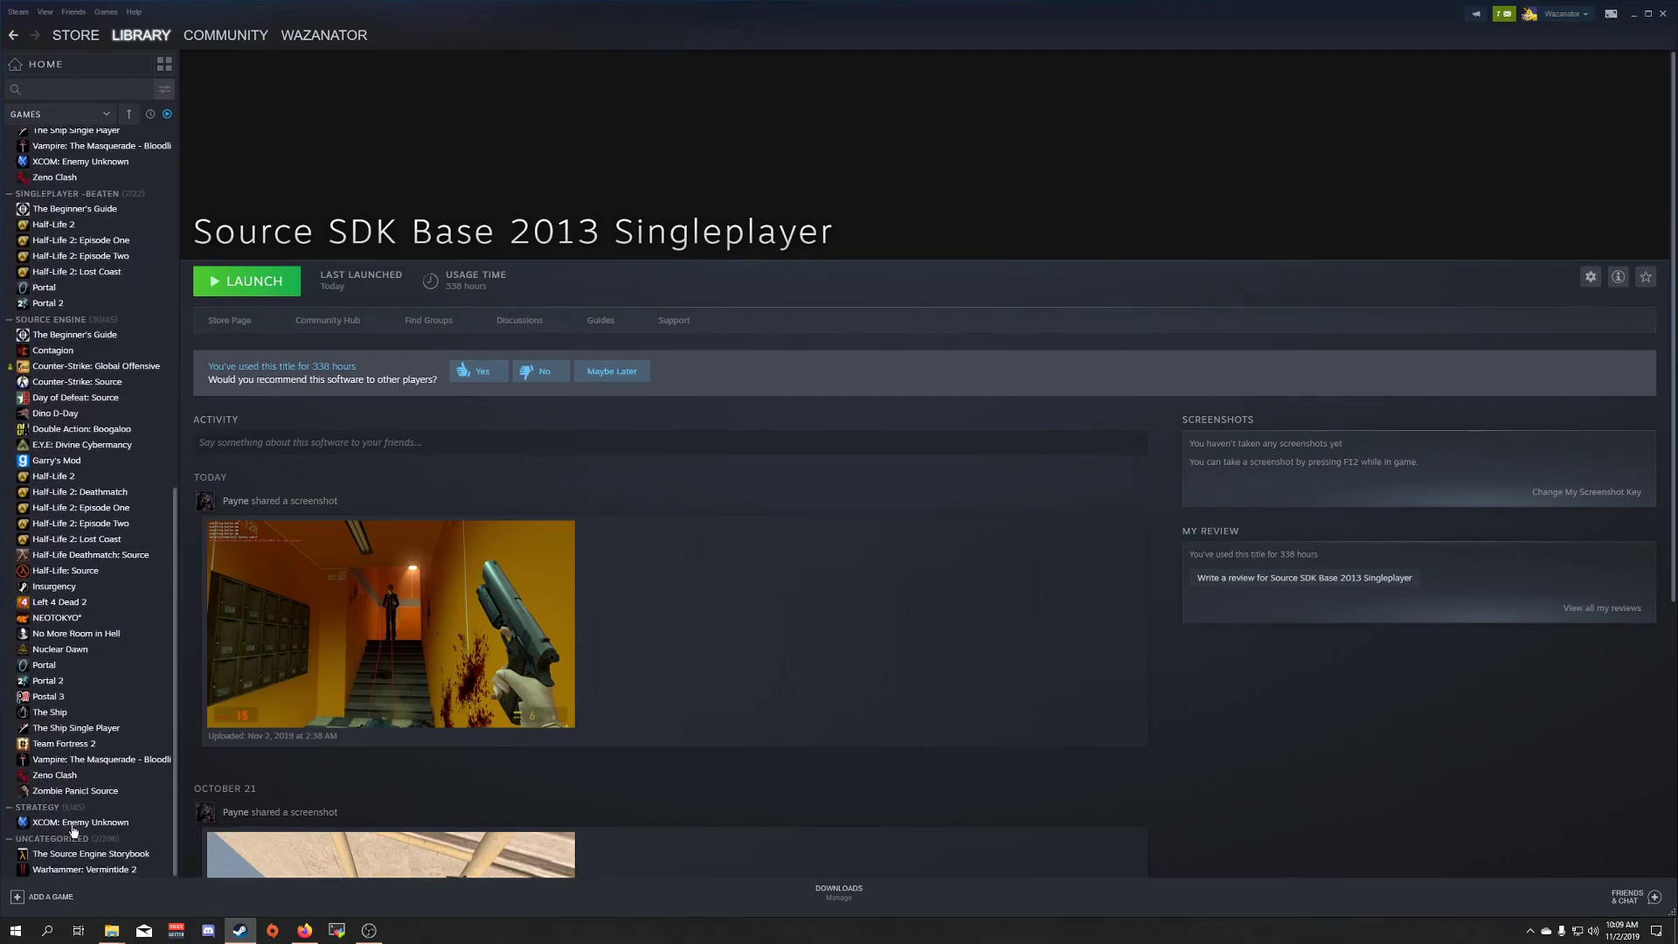
click(77, 853)
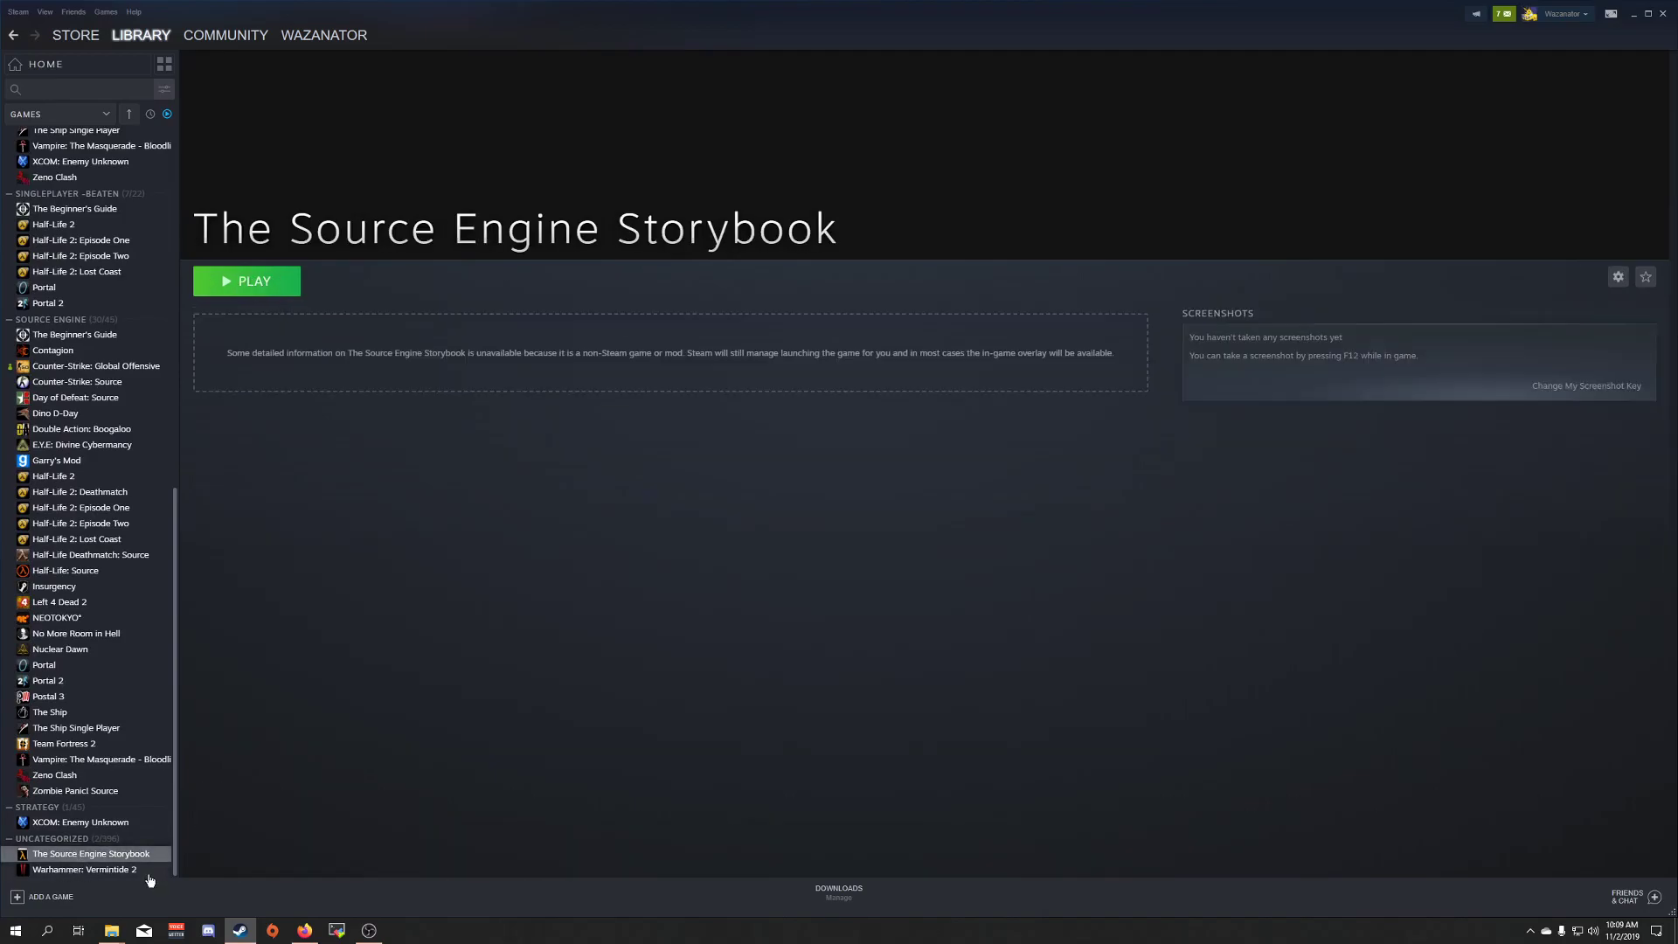